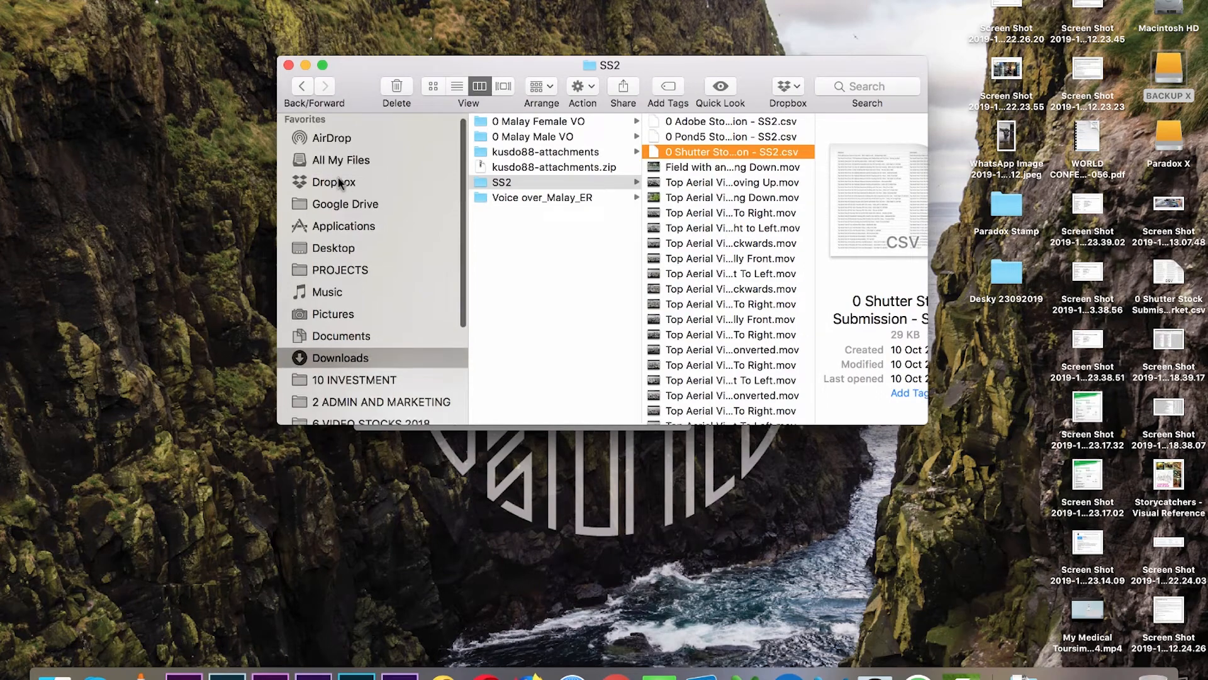
Open Dropbox's 0 STOCK SHEET CREATION folder in a new tab
left_click(340, 183)
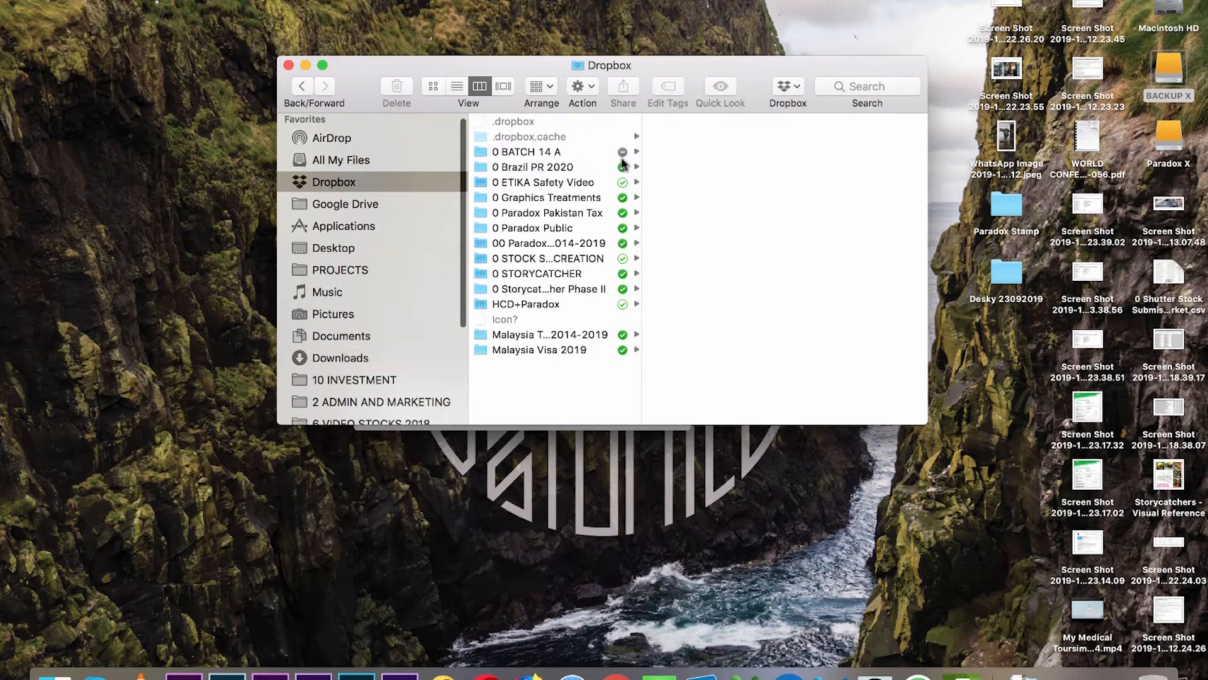
left_click(543, 260)
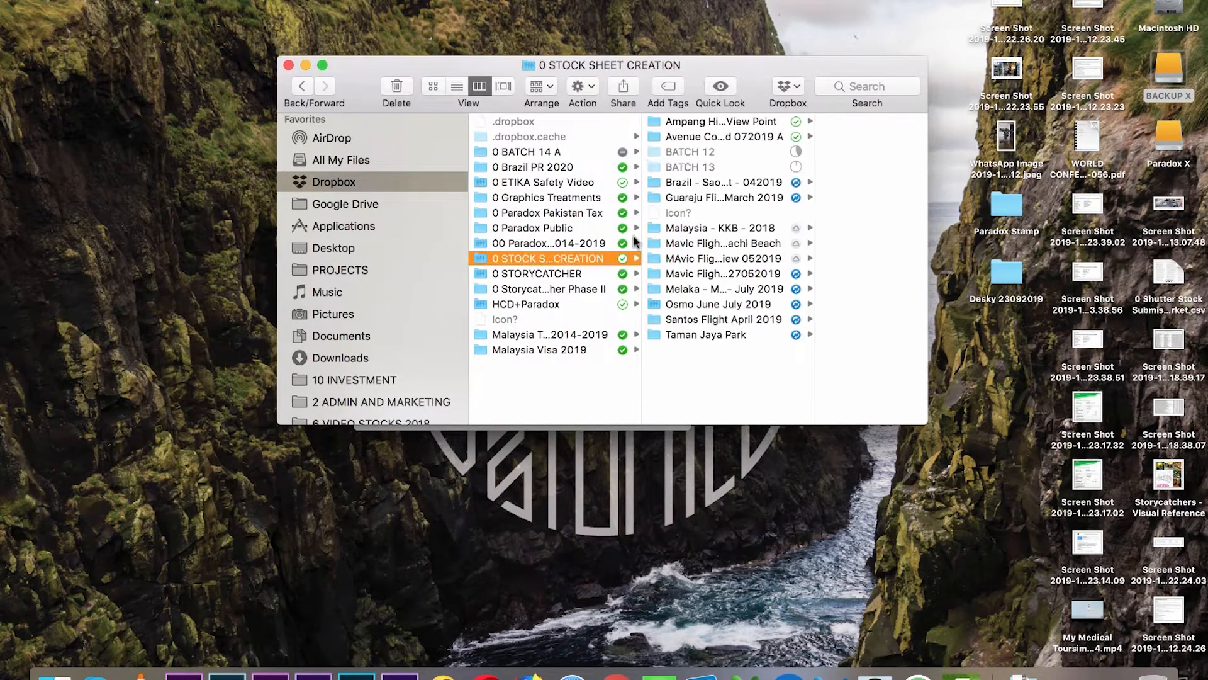
right_click(480, 262)
left_click(553, 191)
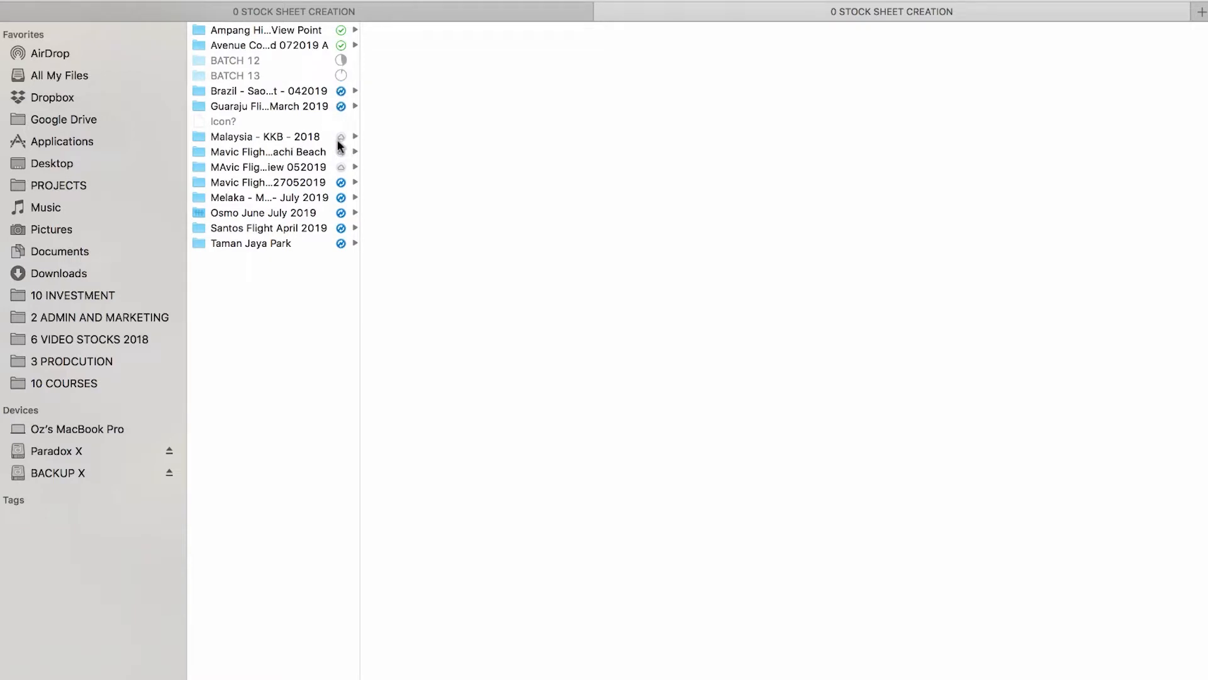
Preview the man cleaning fish clip in the Malaysia - KKB - 2018 folder and show that folder's Smart Sync options
left_click(301, 138)
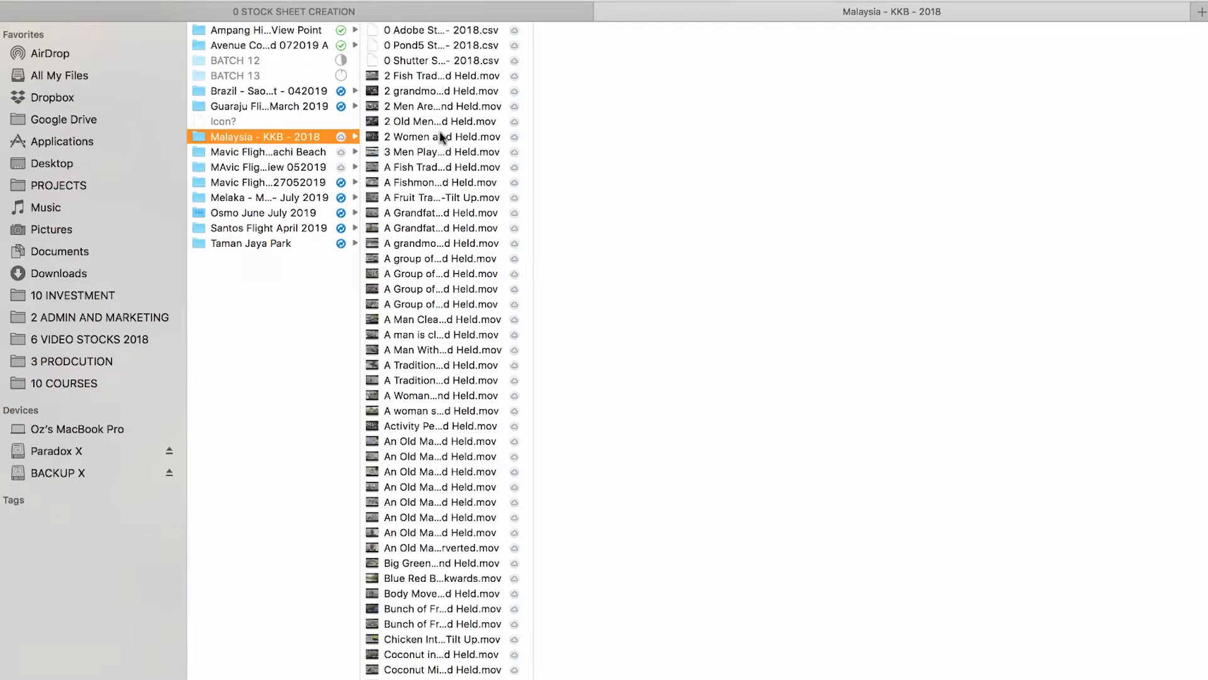
left_click(448, 350)
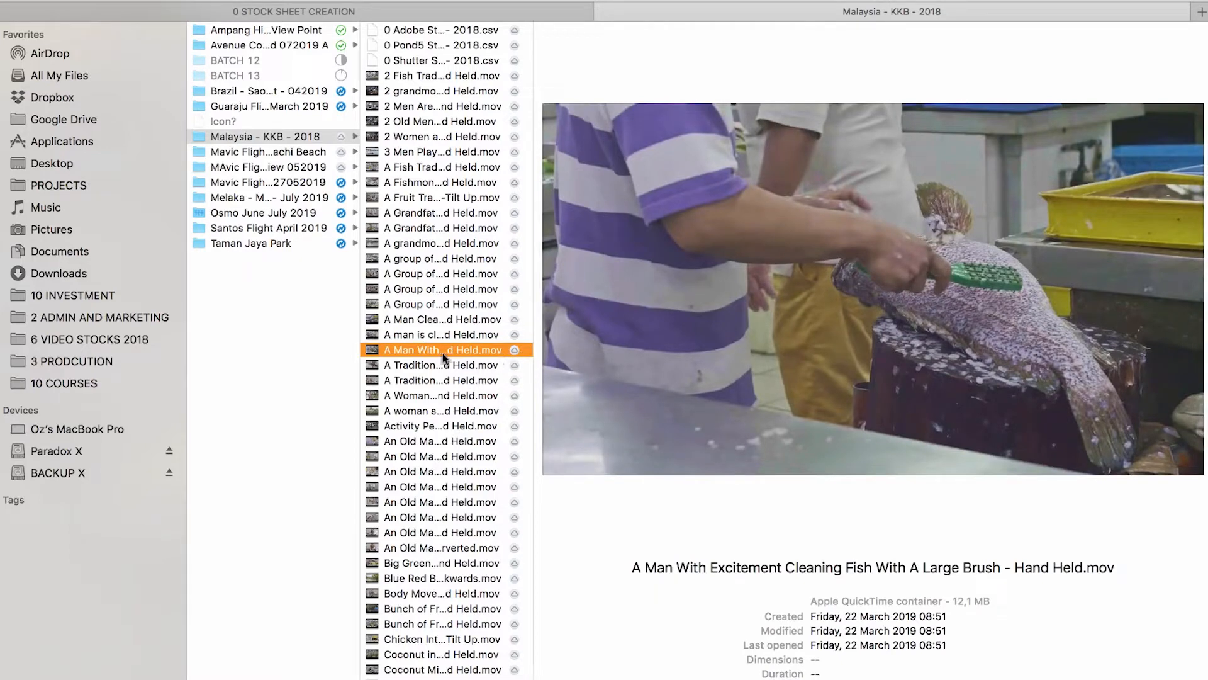
right_click(341, 136)
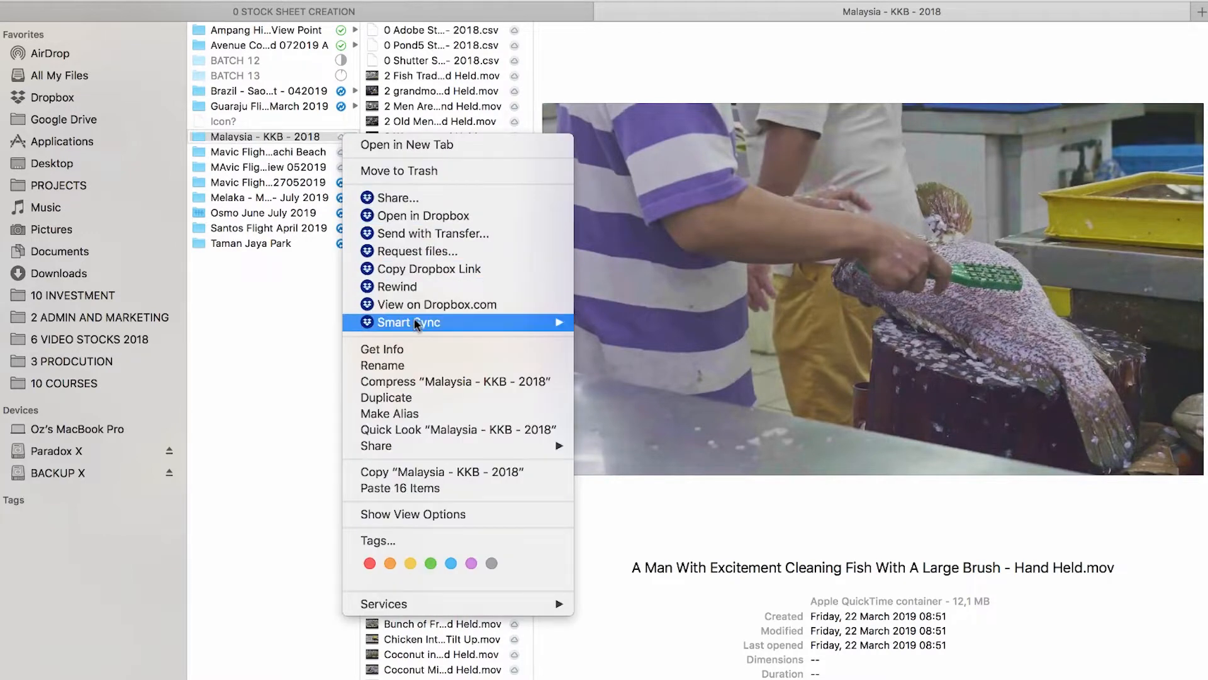
mouse_move(417, 325)
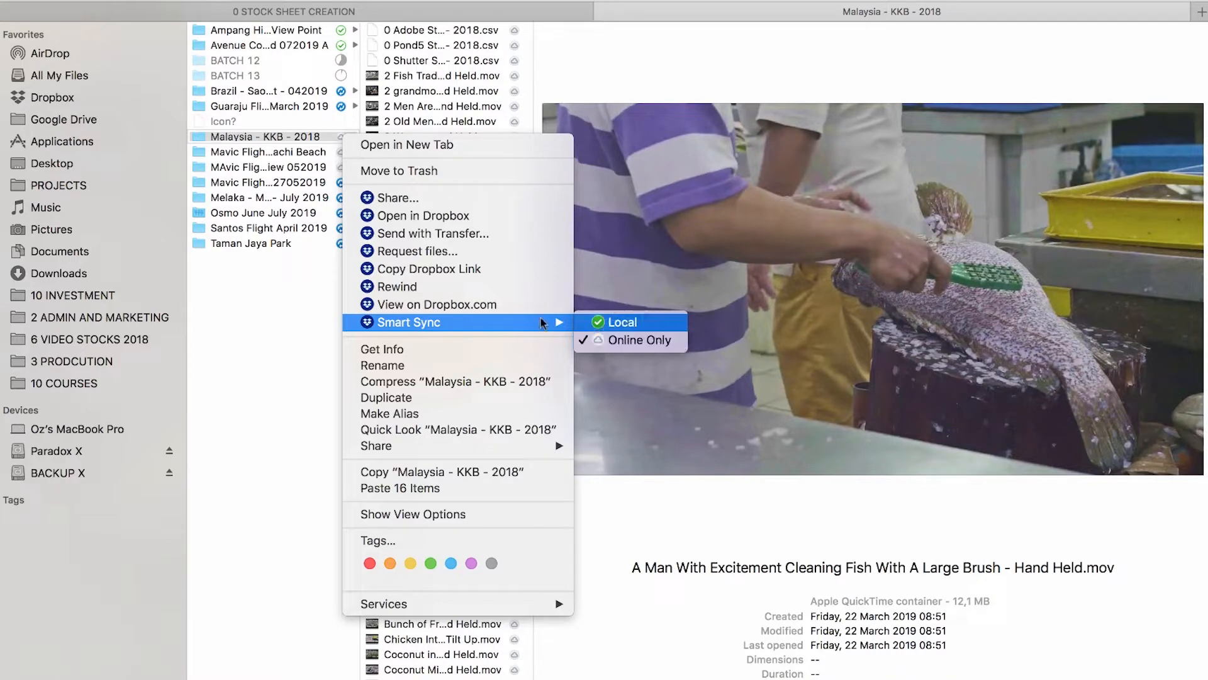
left_click(433, 101)
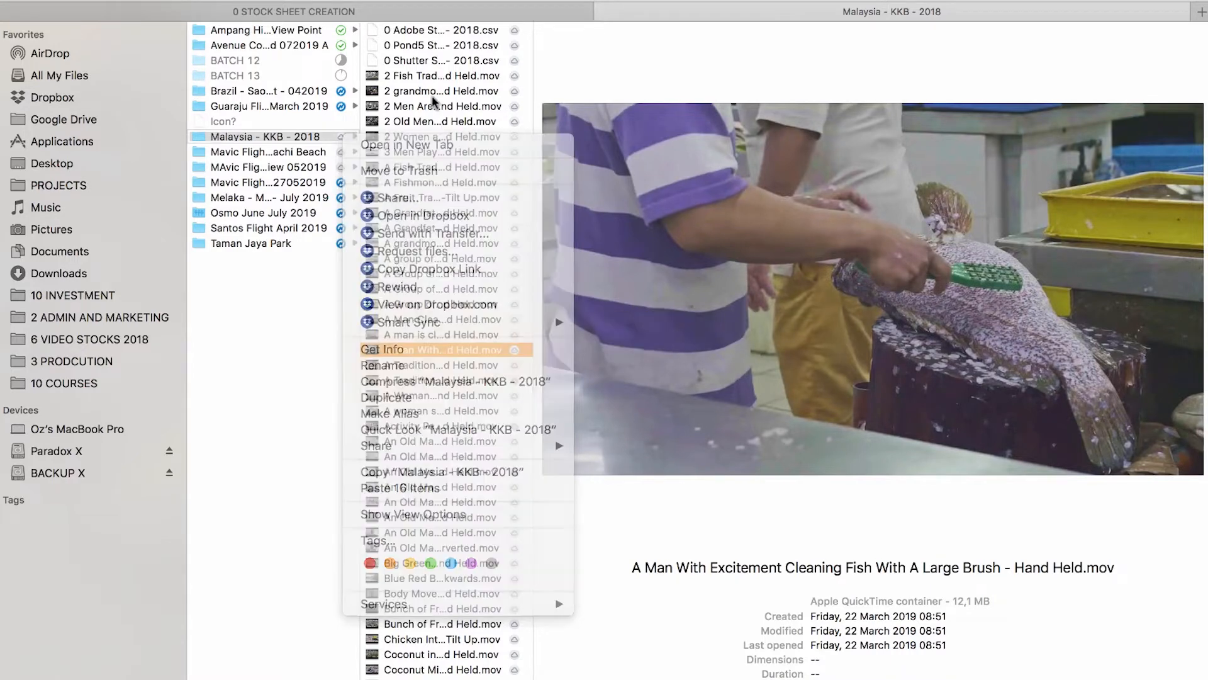
Widen the file name column and copy all the files in the Malaysia - KKB - 2018 folder
left_click_drag(533, 97, 643, 99)
key("2")
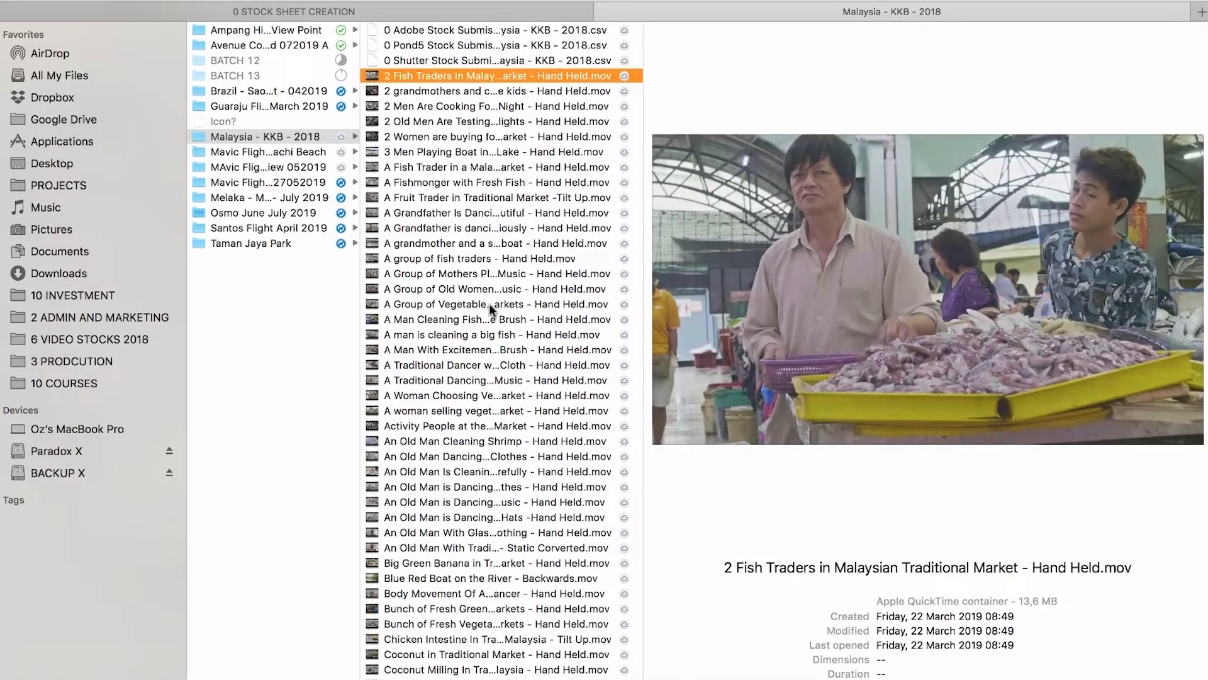
scroll(497, 302, "down", 20)
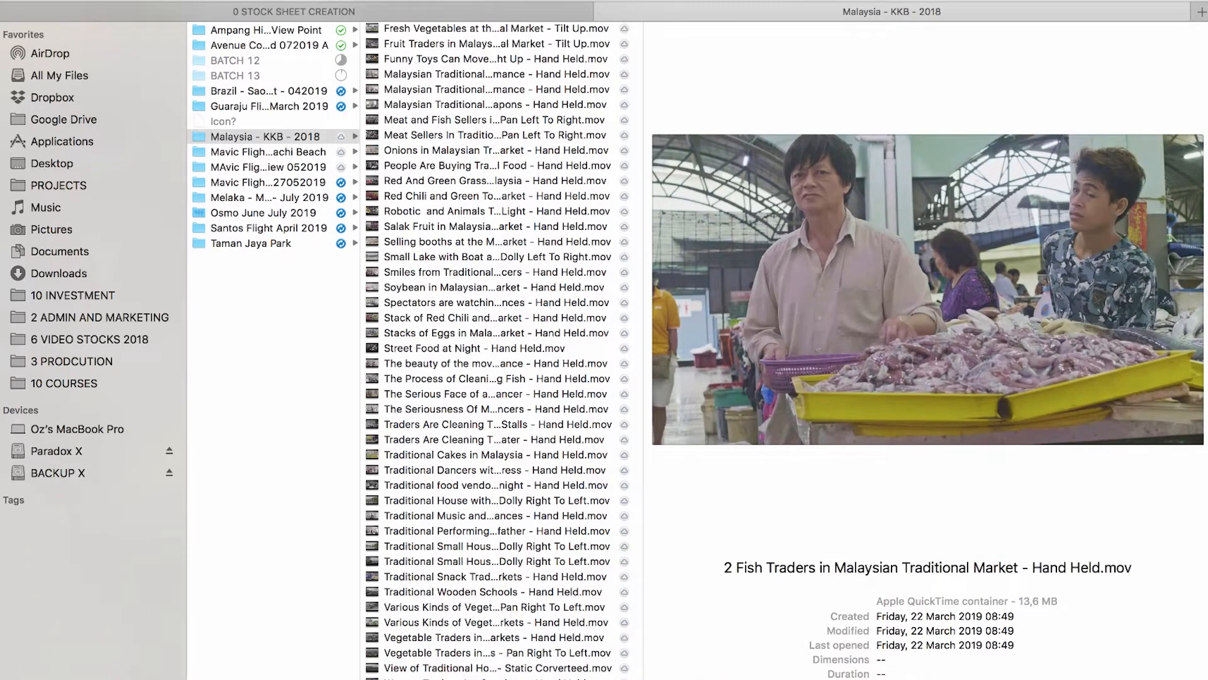
key("super+a")
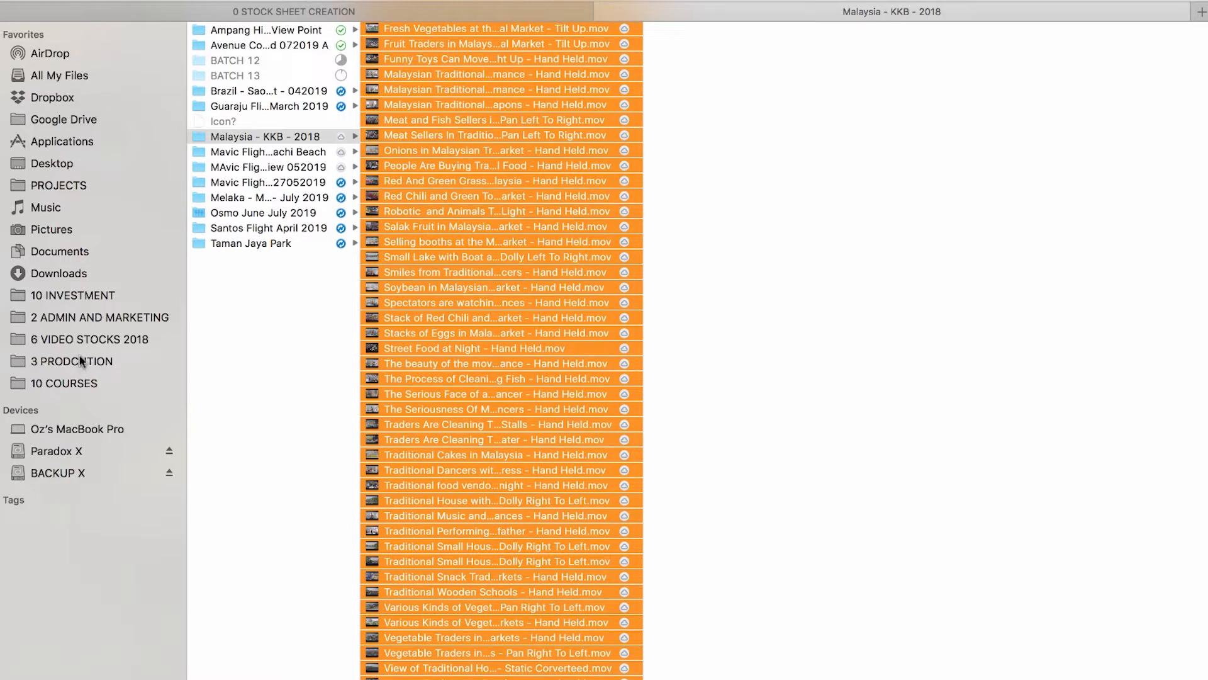
Open 0 Pond5 Stock Submission - SS2.csv from the SS2 folder in Downloads with OpenOffice, importing it as comma-separated Unicode (UTF-8)
left_click(47, 276)
left_click(229, 89)
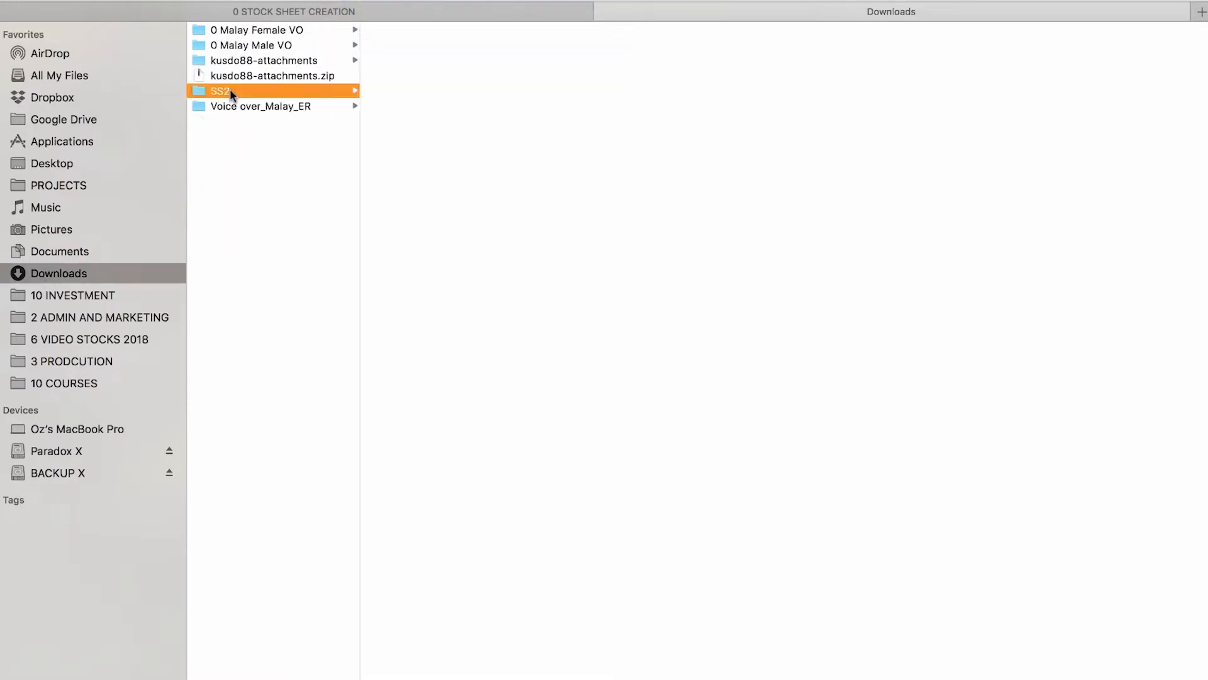
left_click(496, 43)
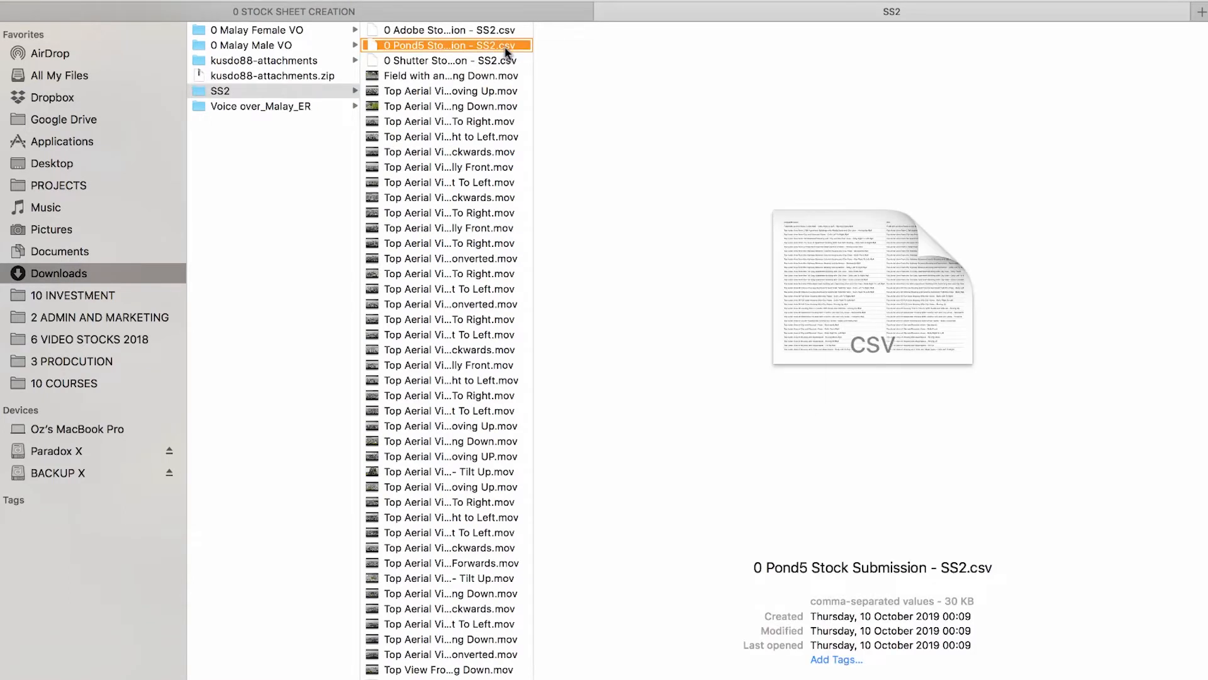
right_click(497, 42)
mouse_move(566, 72)
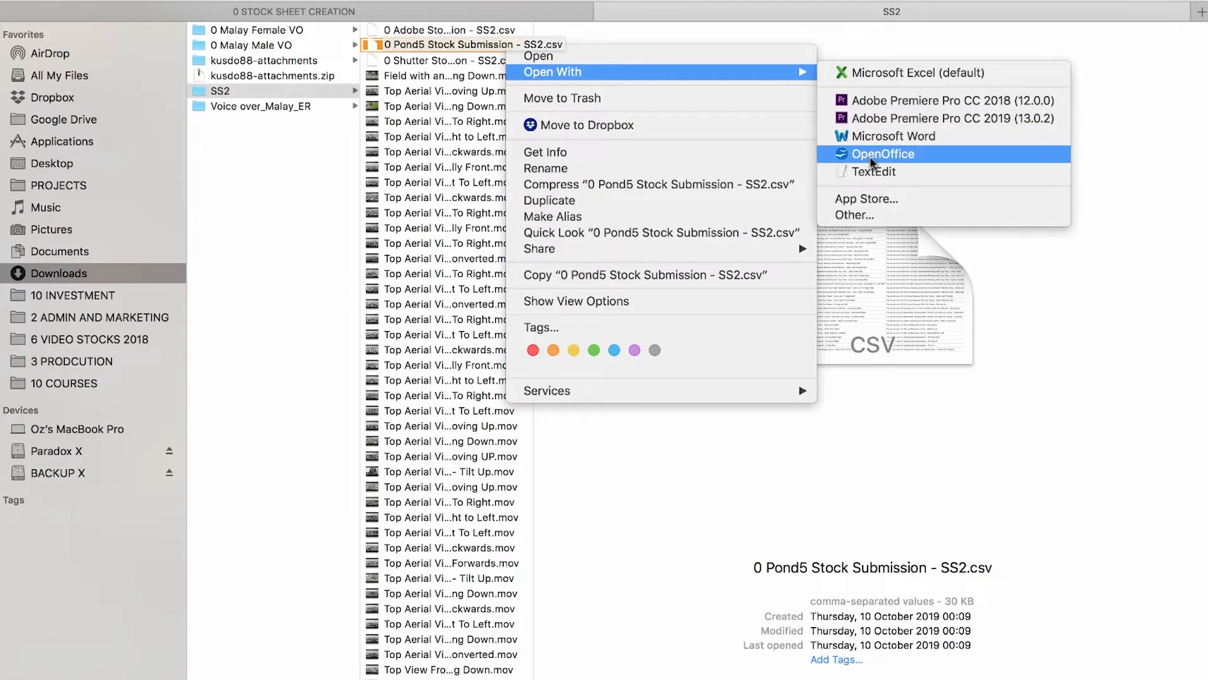
left_click(870, 156)
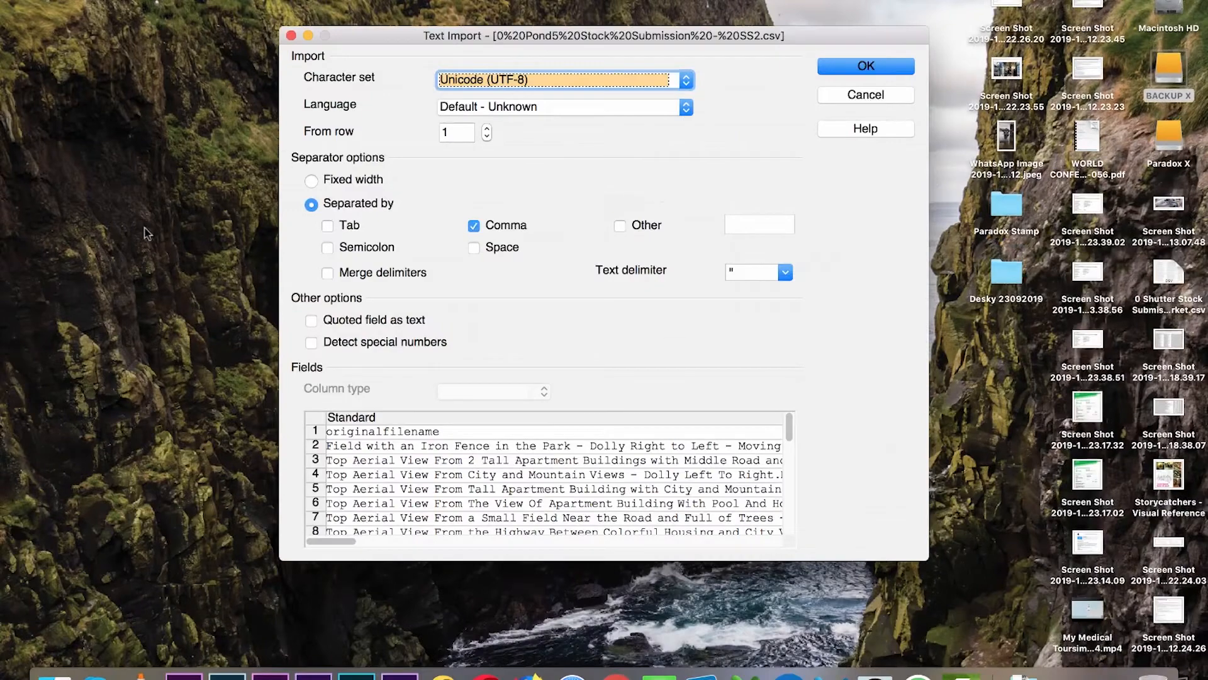
left_click(312, 421)
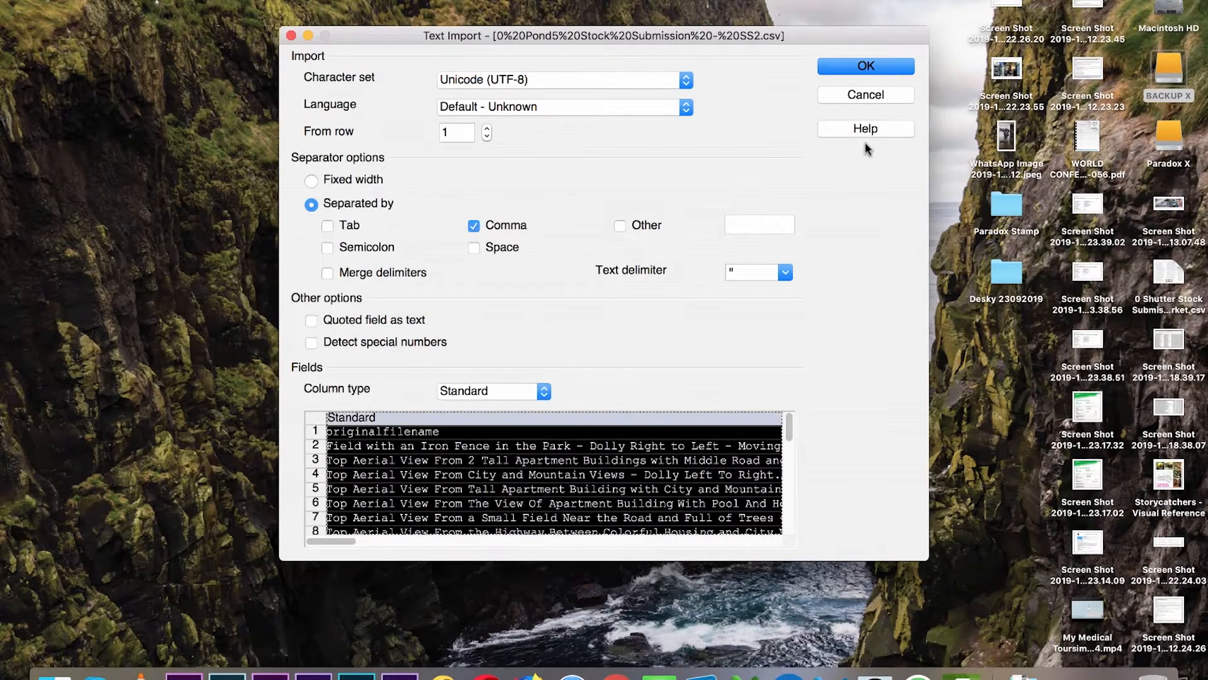
left_click(867, 65)
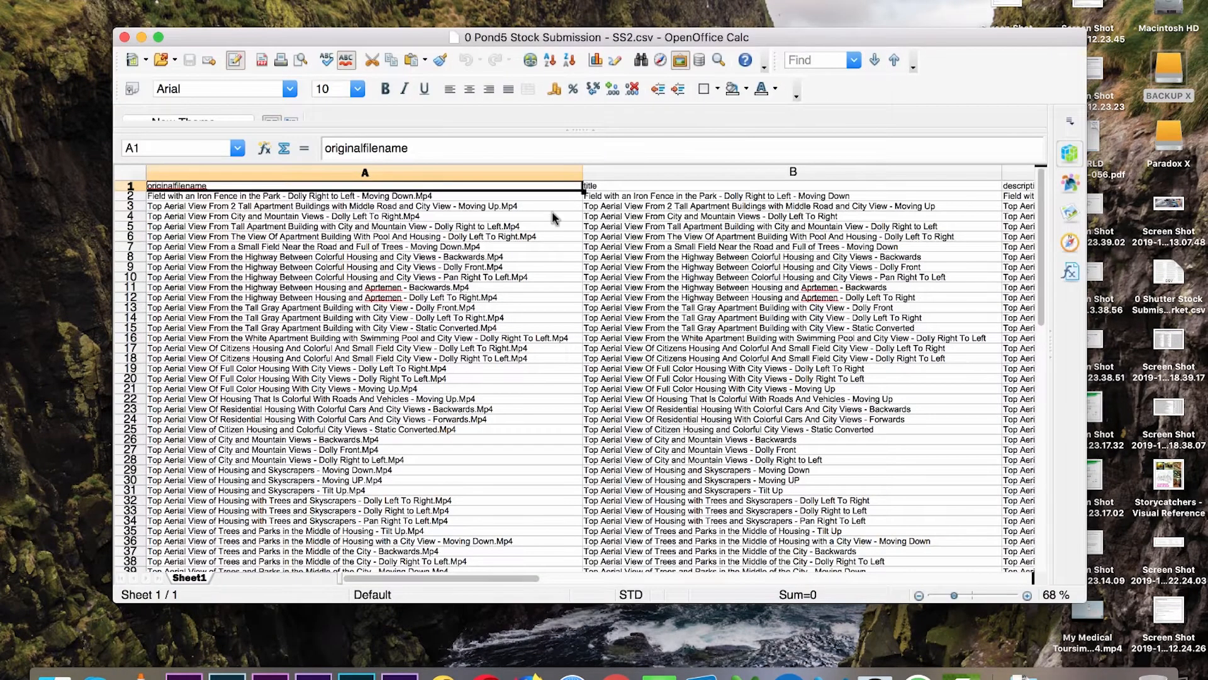
Paste the copied file names into the originalfilename column from cell A2, look through them, and close the spreadsheet without saving
left_click(451, 198)
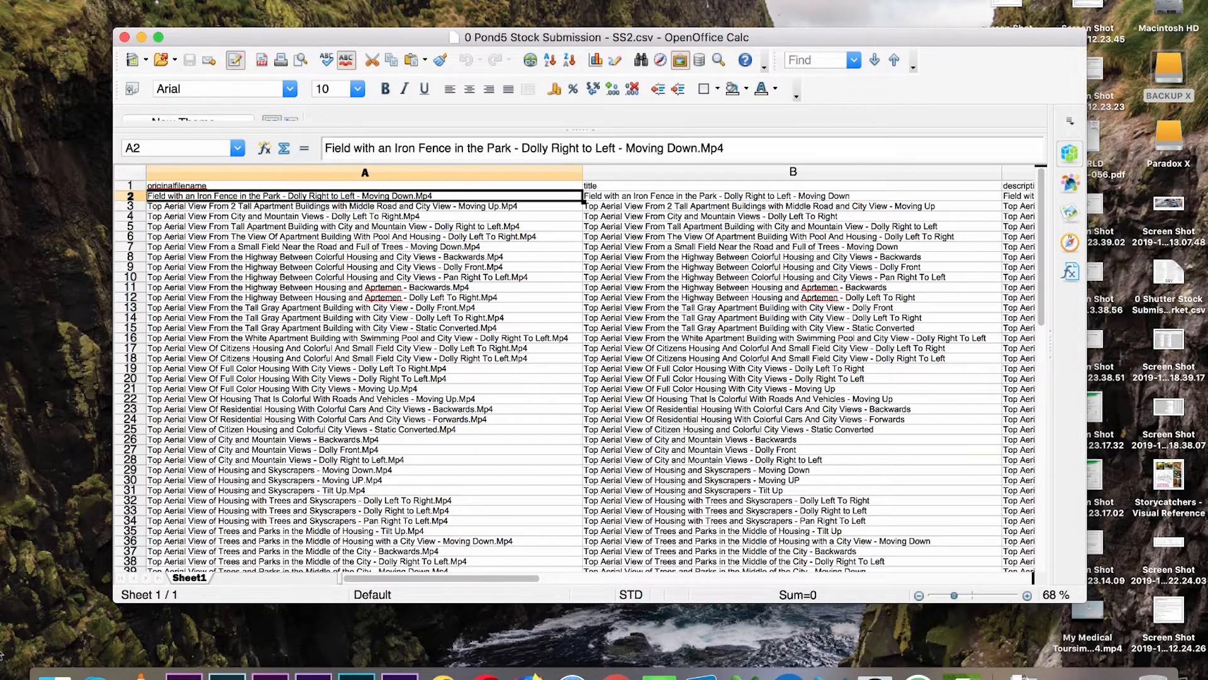
left_click(47, 658)
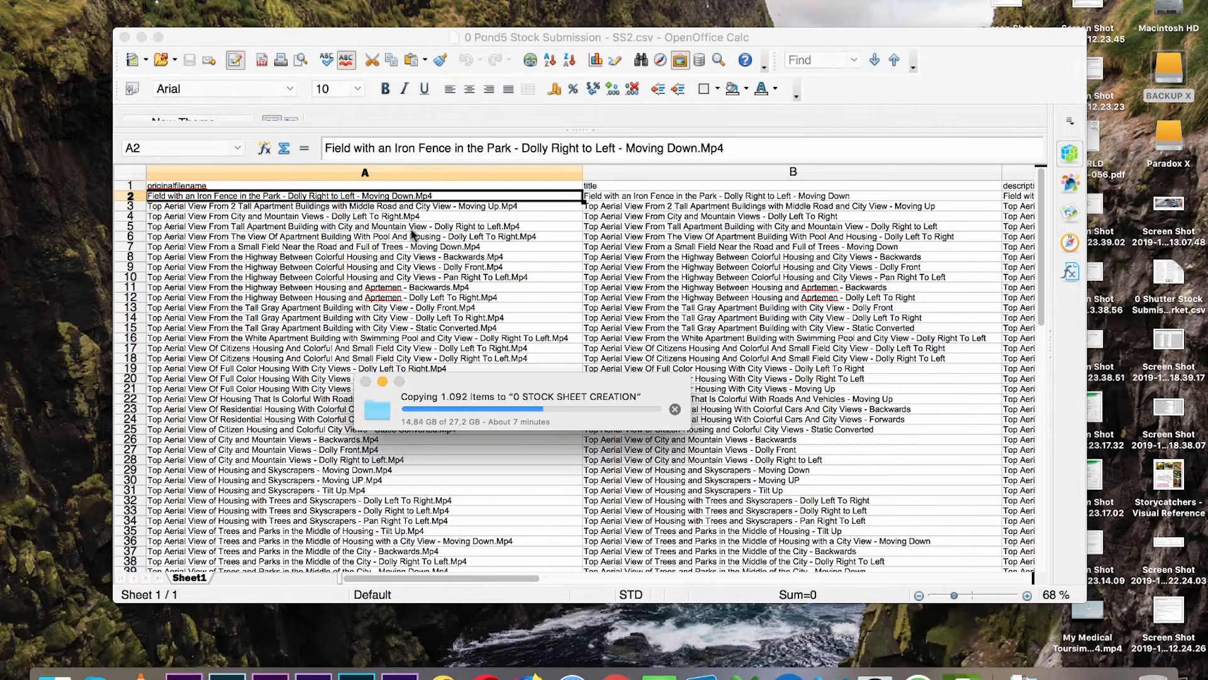
left_click(389, 247)
left_click(391, 198)
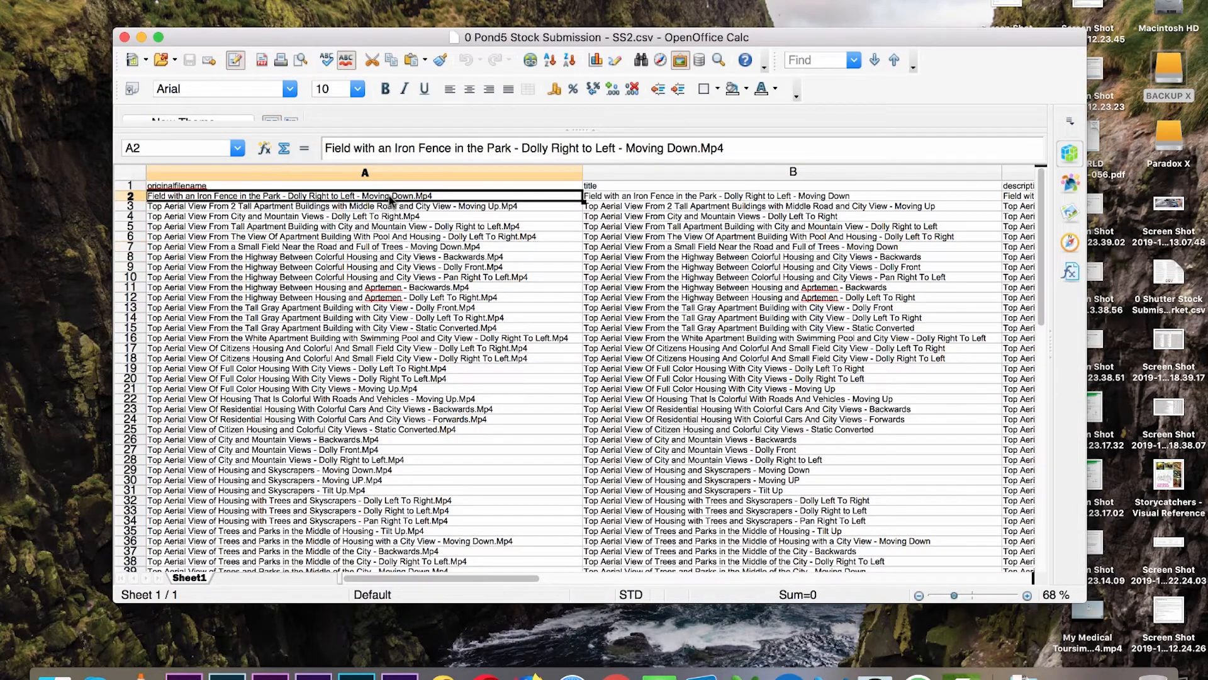
key("super+v")
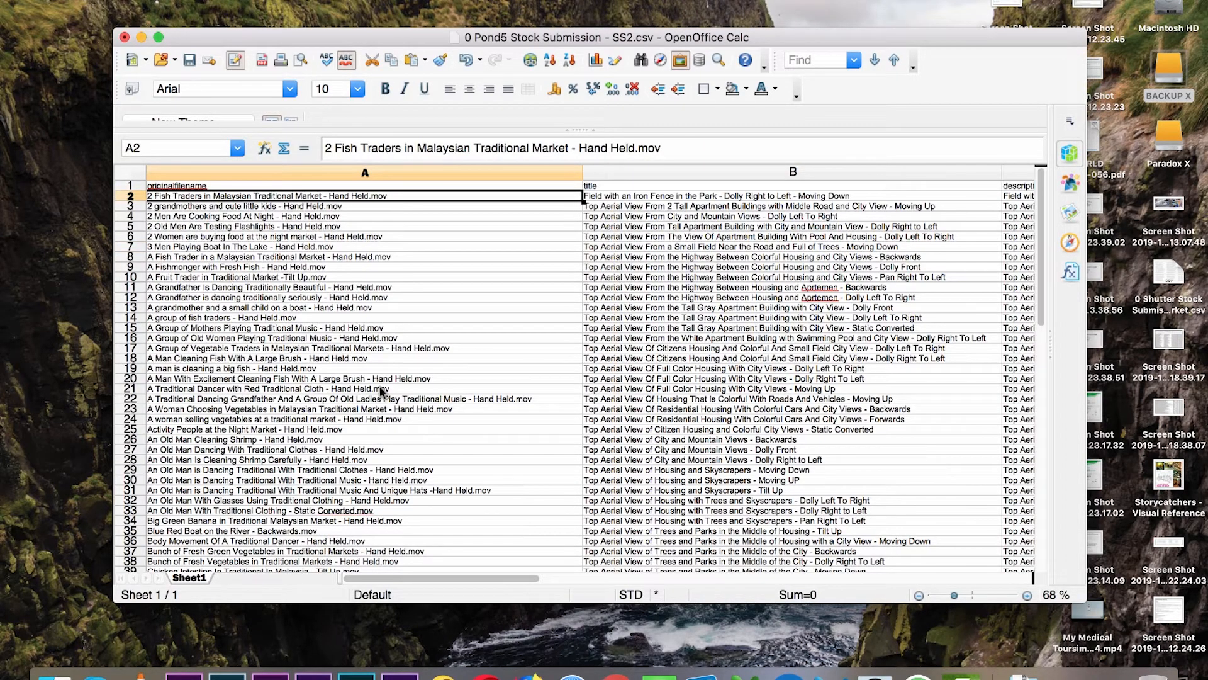
scroll(381, 391, "down", 4)
scroll(379, 388, "down", 4)
scroll(223, 250, "up", 6)
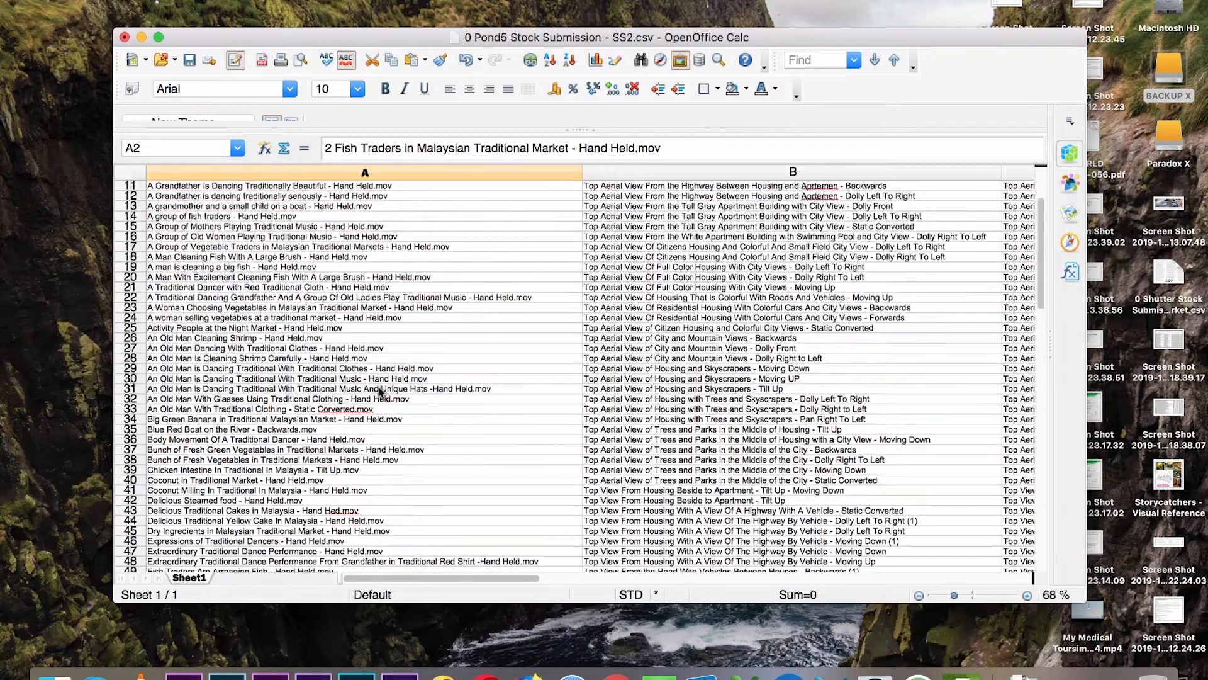
scroll(317, 327, "up", 3)
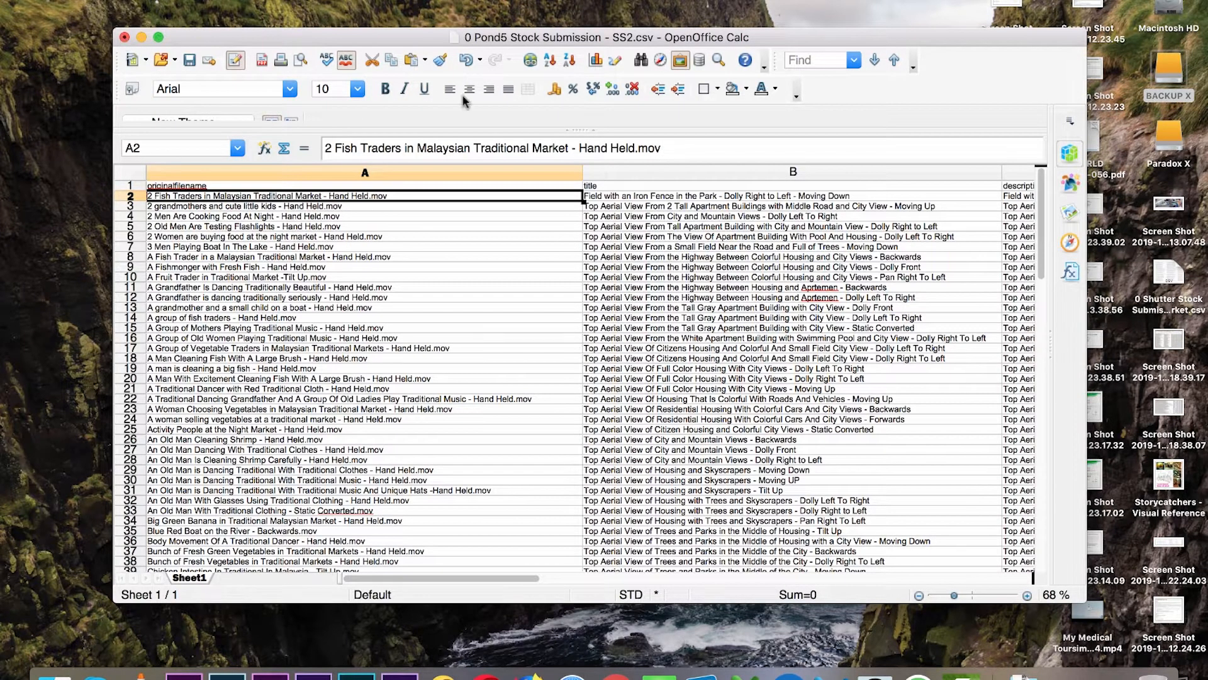
left_click(124, 37)
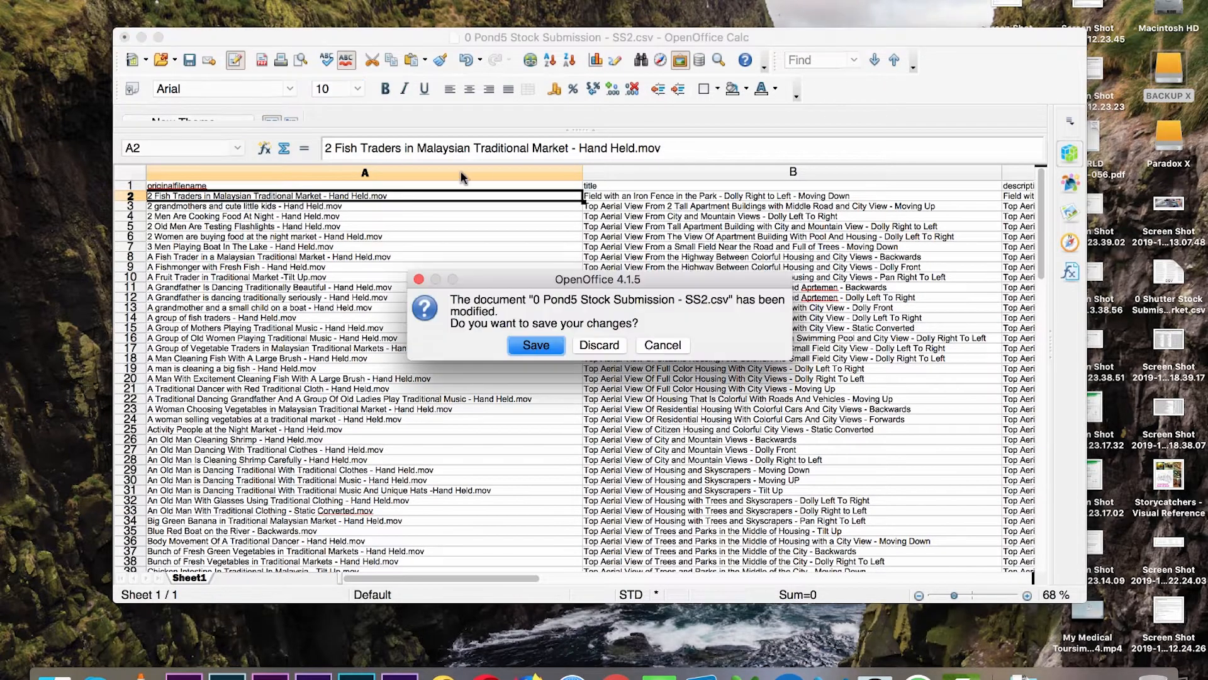
left_click(599, 345)
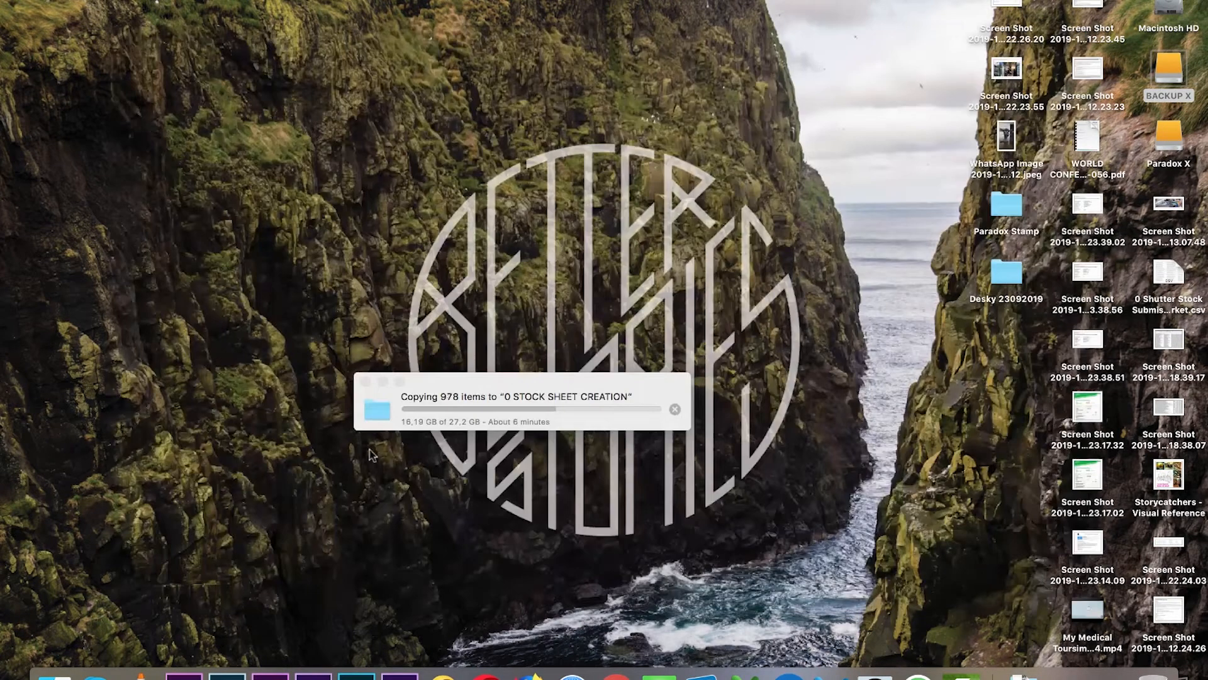
Switch to the Finder window with 0 STOCK SHEET CREATION, enlarge it, and select the Adobe Stock submission CSV in Ampang Hill - View Point
left_click(1043, 673)
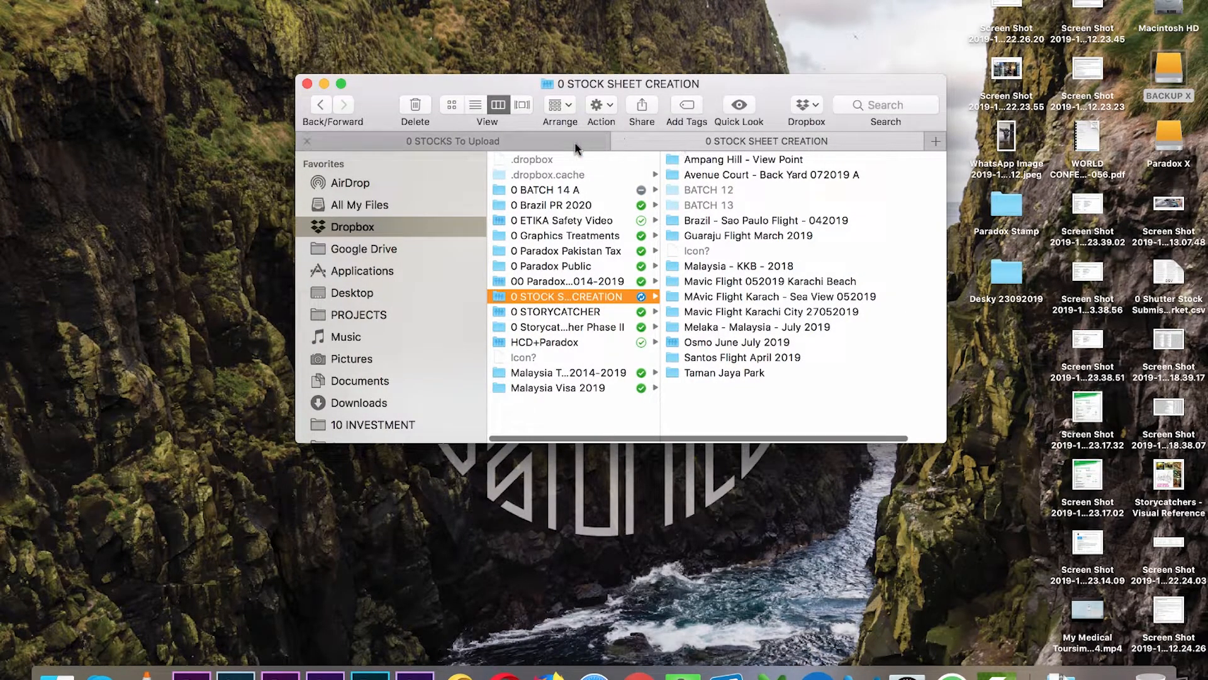
left_click(546, 143)
left_click(700, 140)
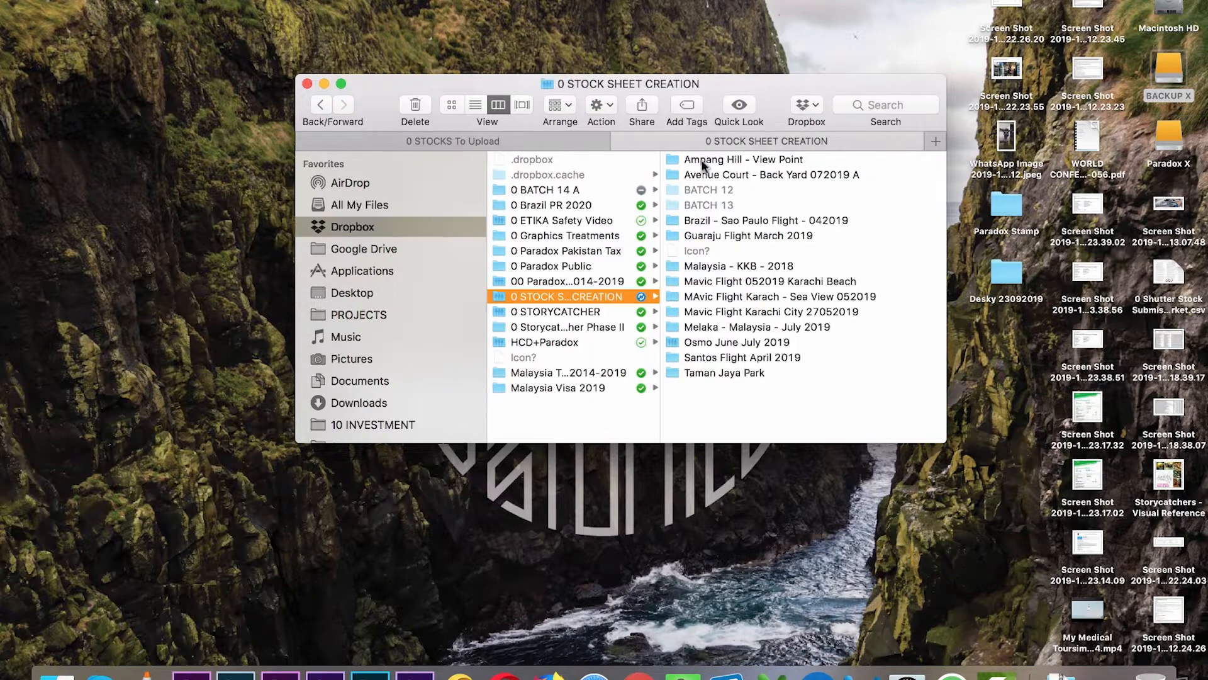
left_click(340, 84)
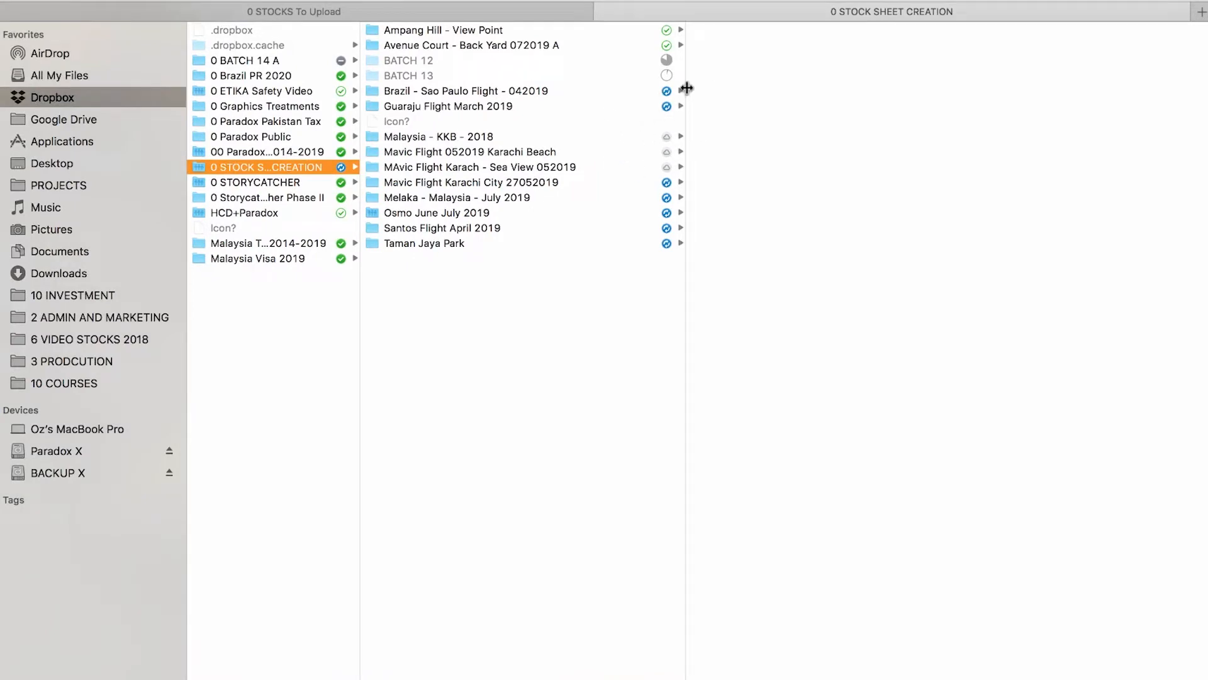
left_click(476, 32)
left_click(916, 31)
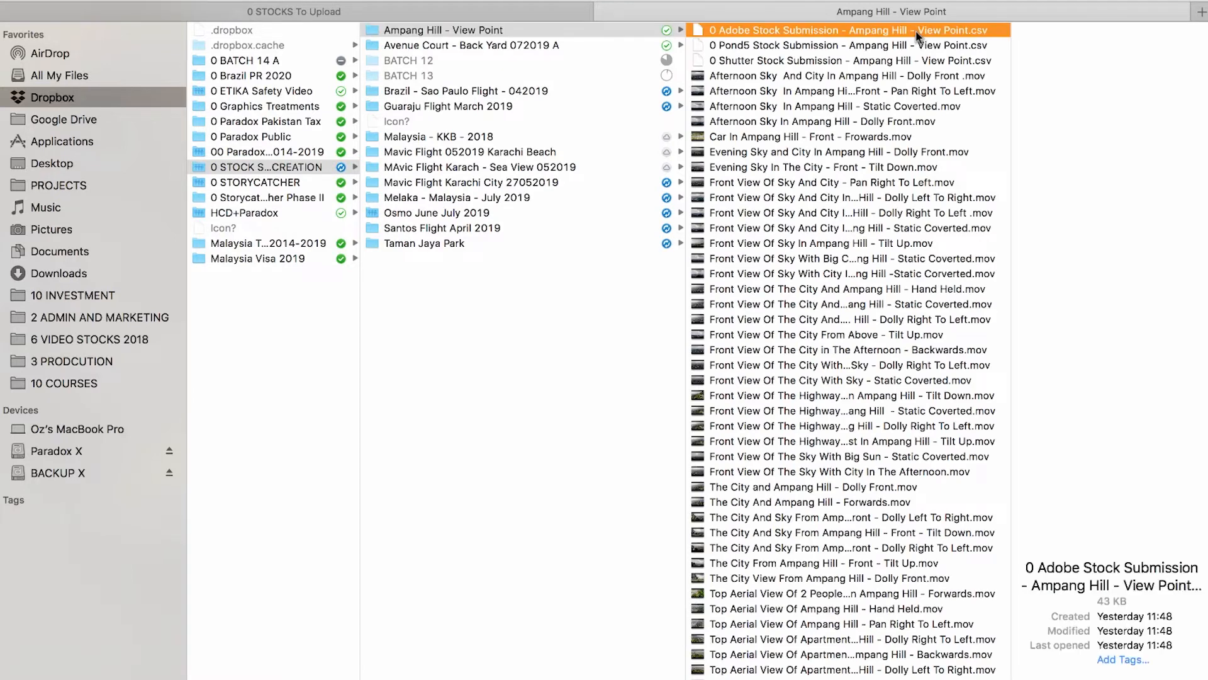
left_click(919, 32)
key("Return")
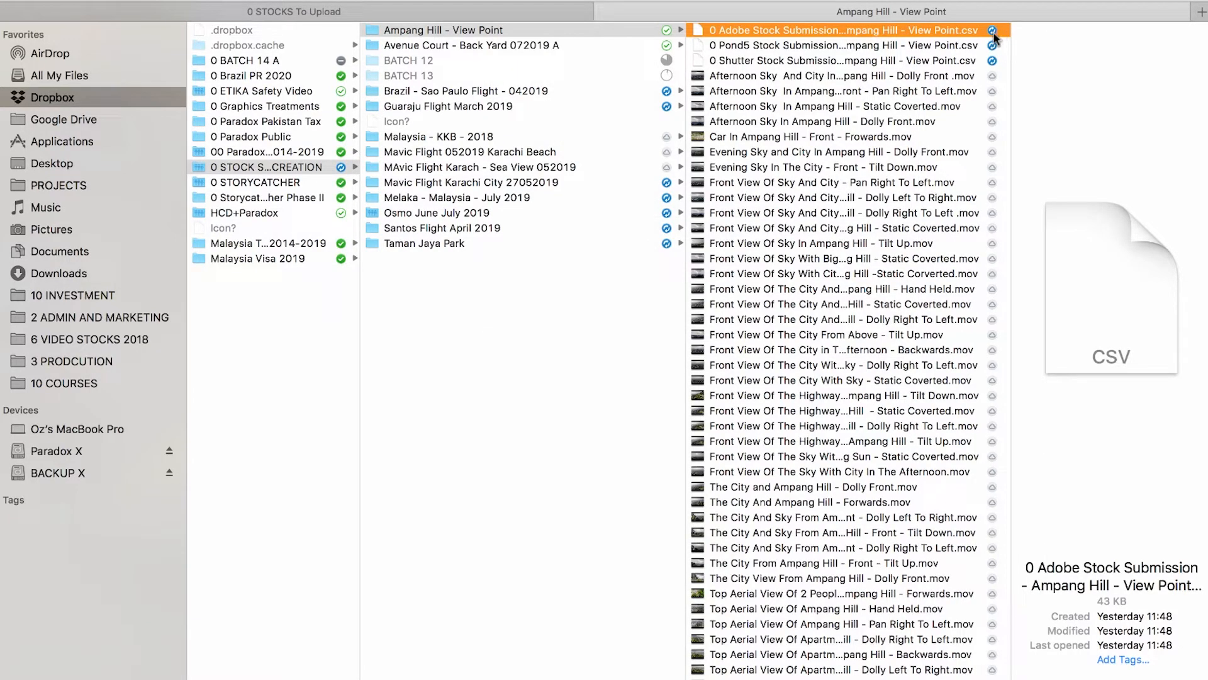
Set Smart Sync to Online Only for Top Aerial View Of Forest And Cars In Ampang Hill - Dolly Right To Left.mov
scroll(931, 189, "down", 15)
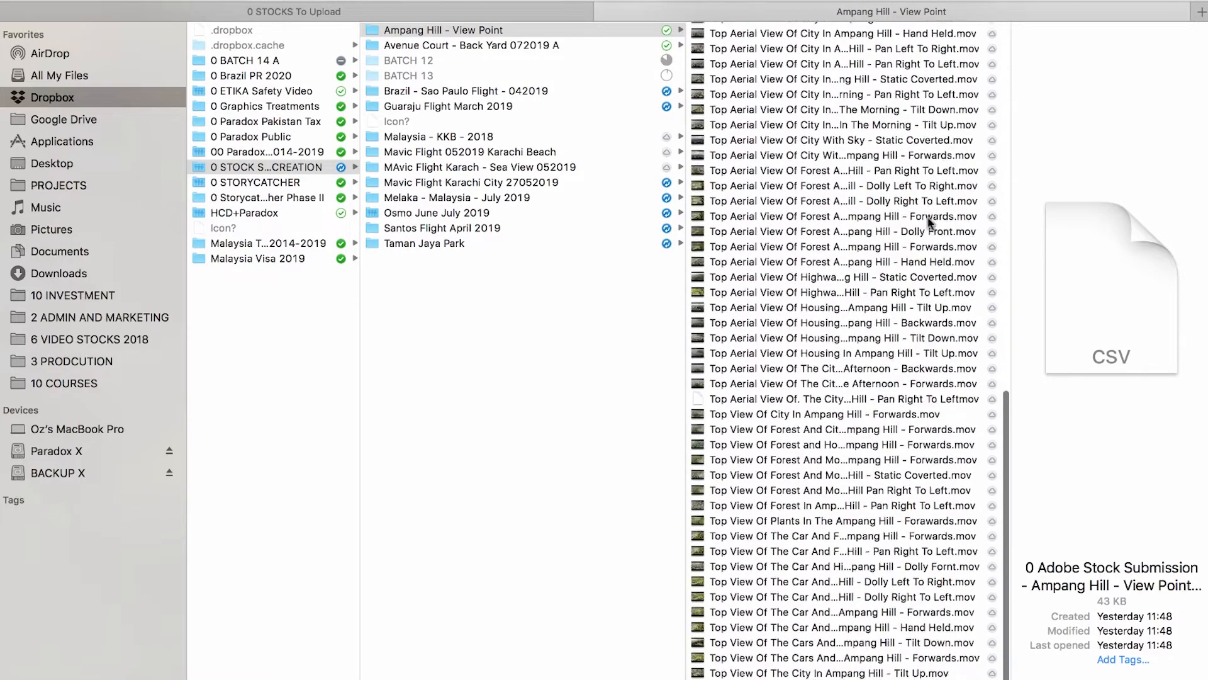
scroll(930, 220, "up", 1)
left_click(922, 217)
right_click(921, 217)
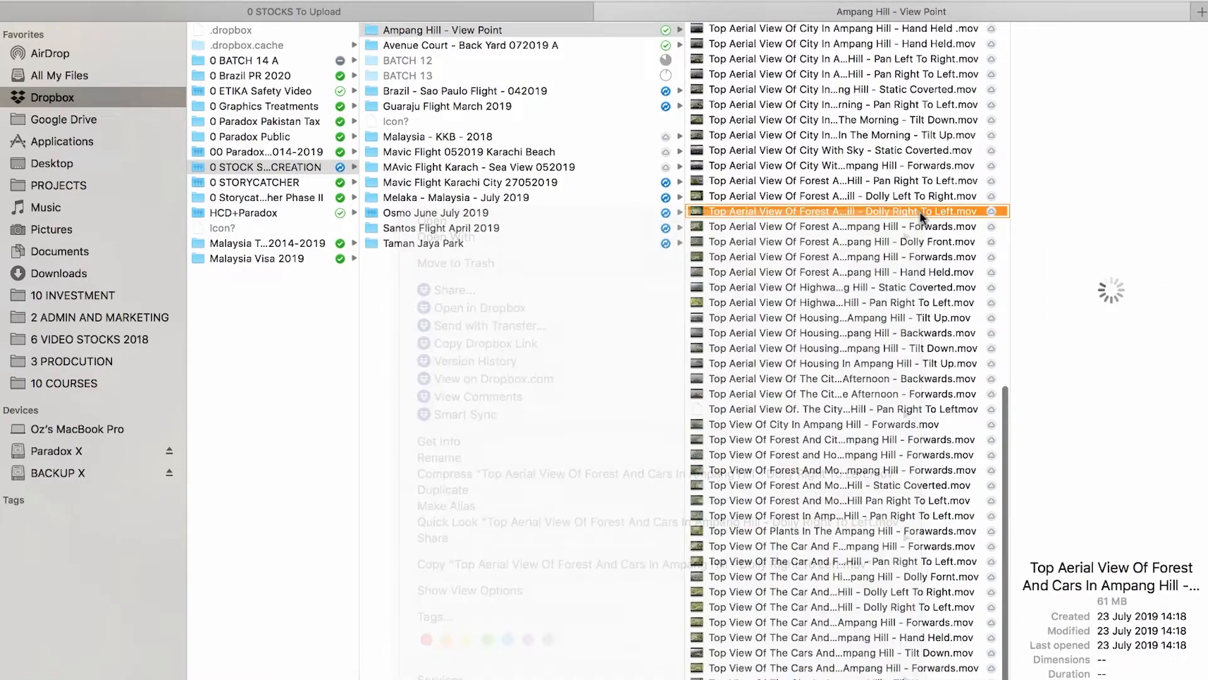
right_click(923, 217)
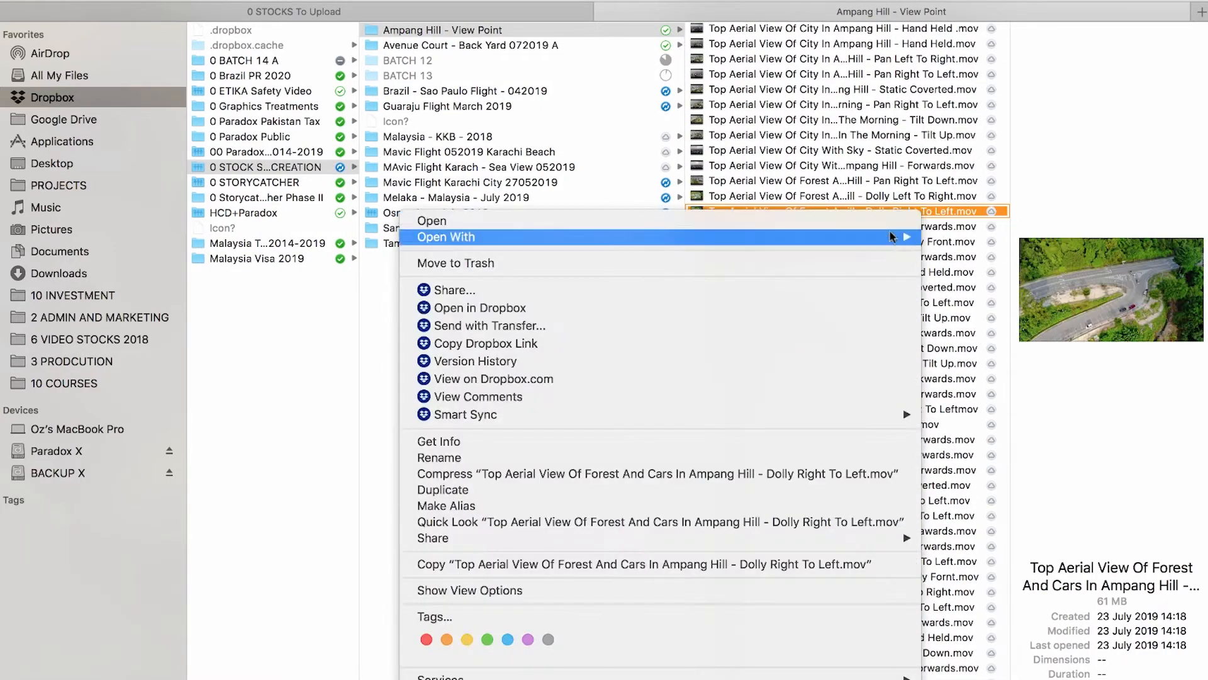
mouse_move(907, 414)
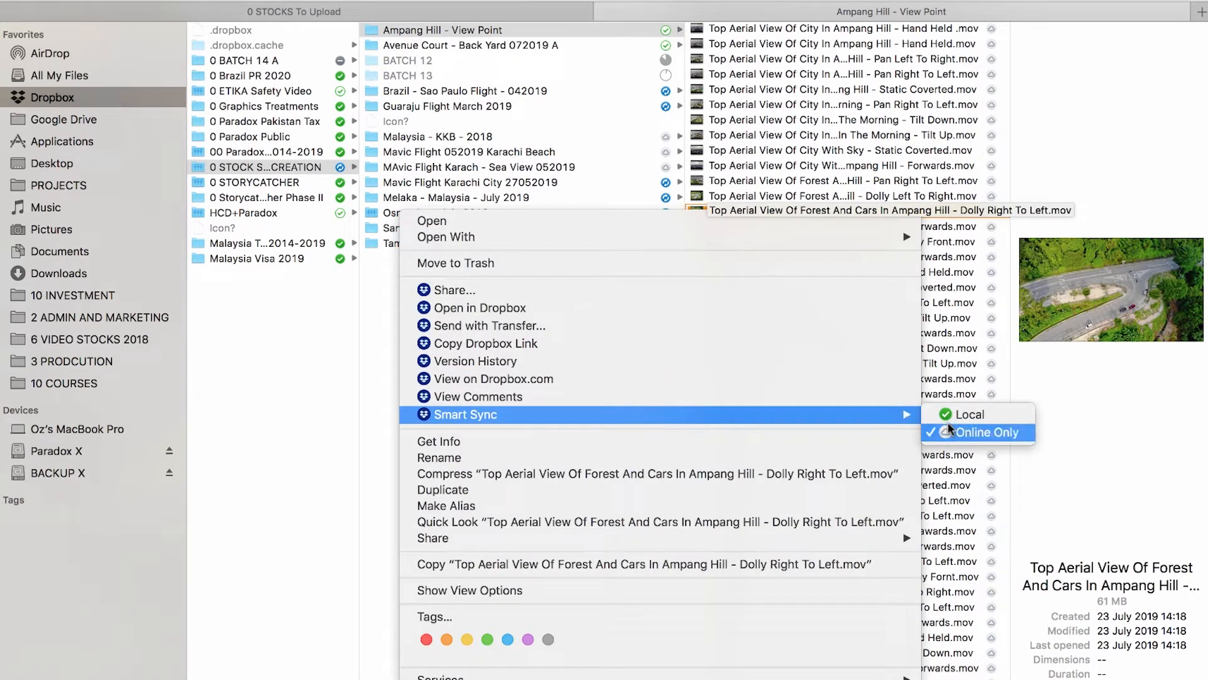
left_click(988, 435)
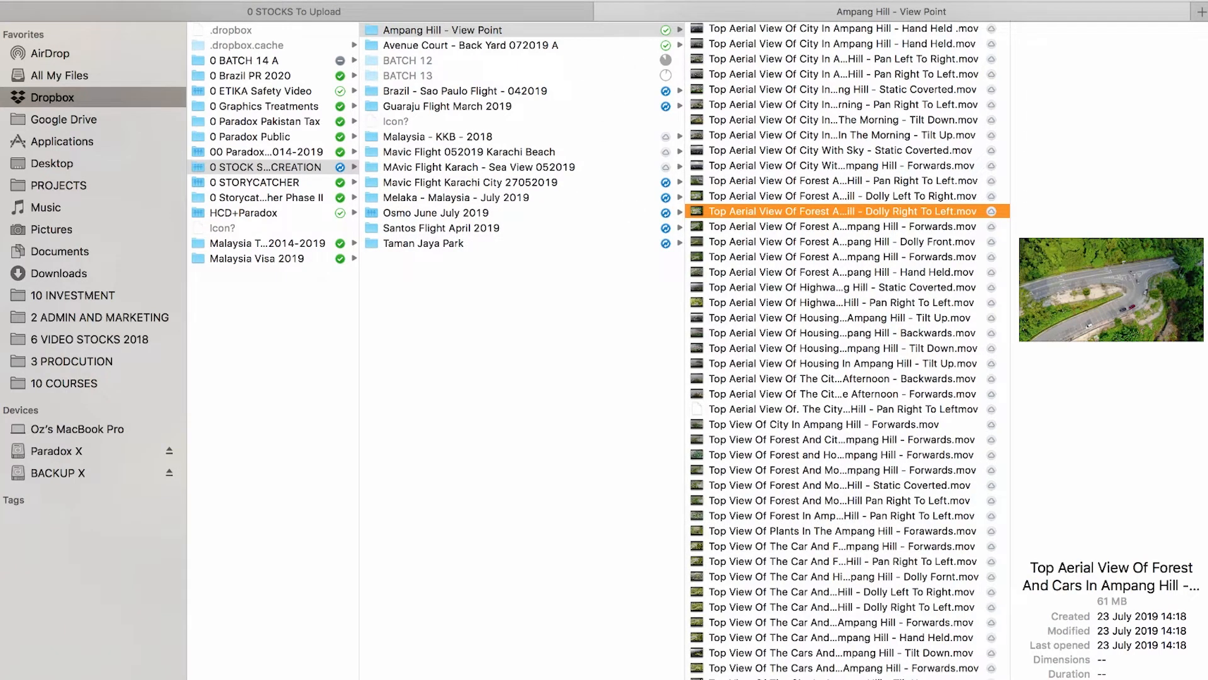
Open the Dropbox notifications window to check the current syncing status, and close it
mouse_move(609, 1)
left_click(760, 1)
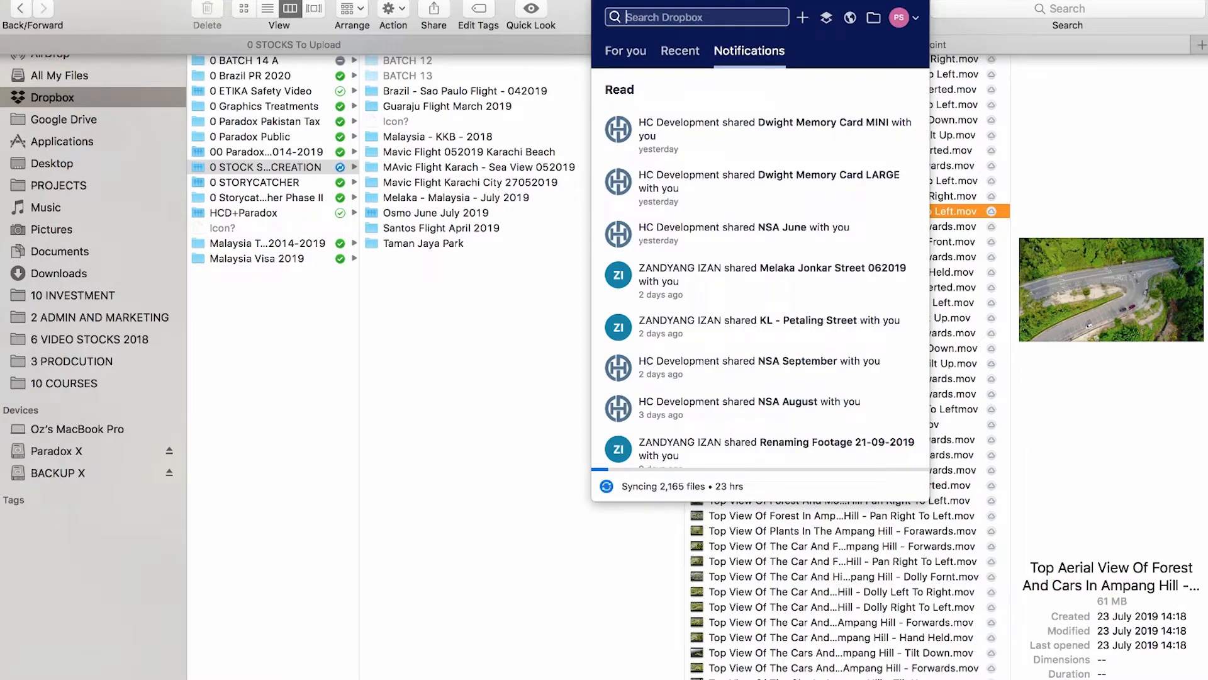
left_click(760, 1)
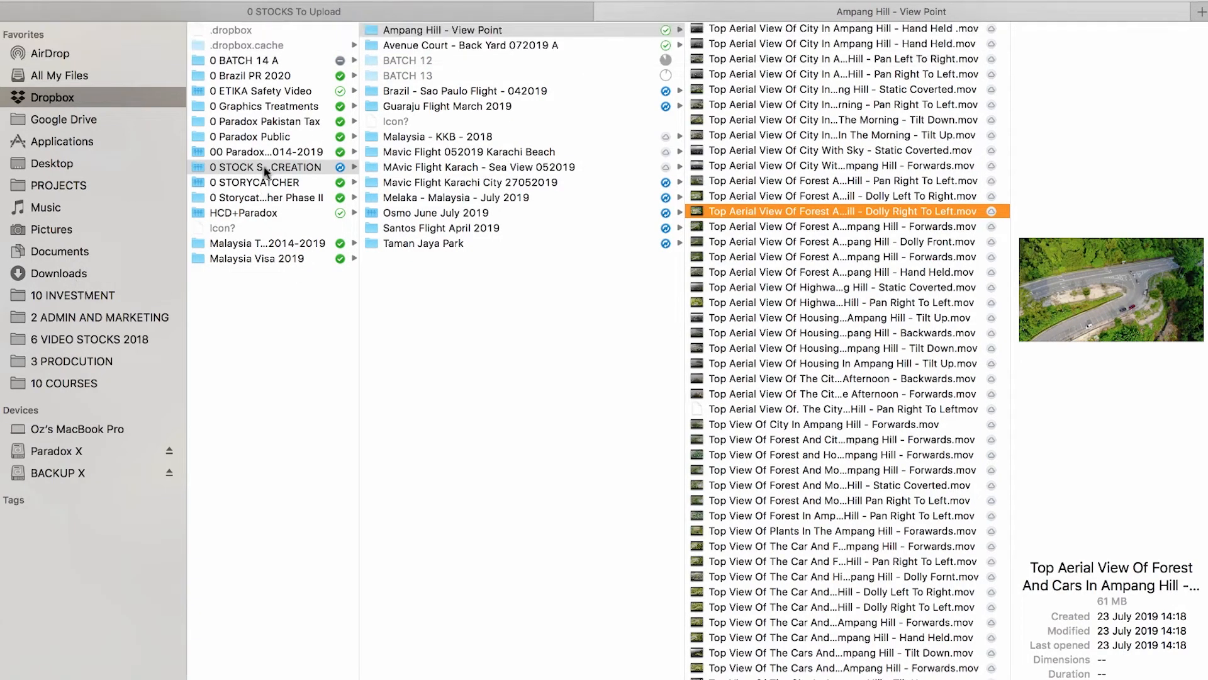
Select the Malaysia - KKB - 2018 folder in 0 STOCK SHEET CREATION and try to find its Smart Sync options
left_click(406, 137)
right_click(422, 140)
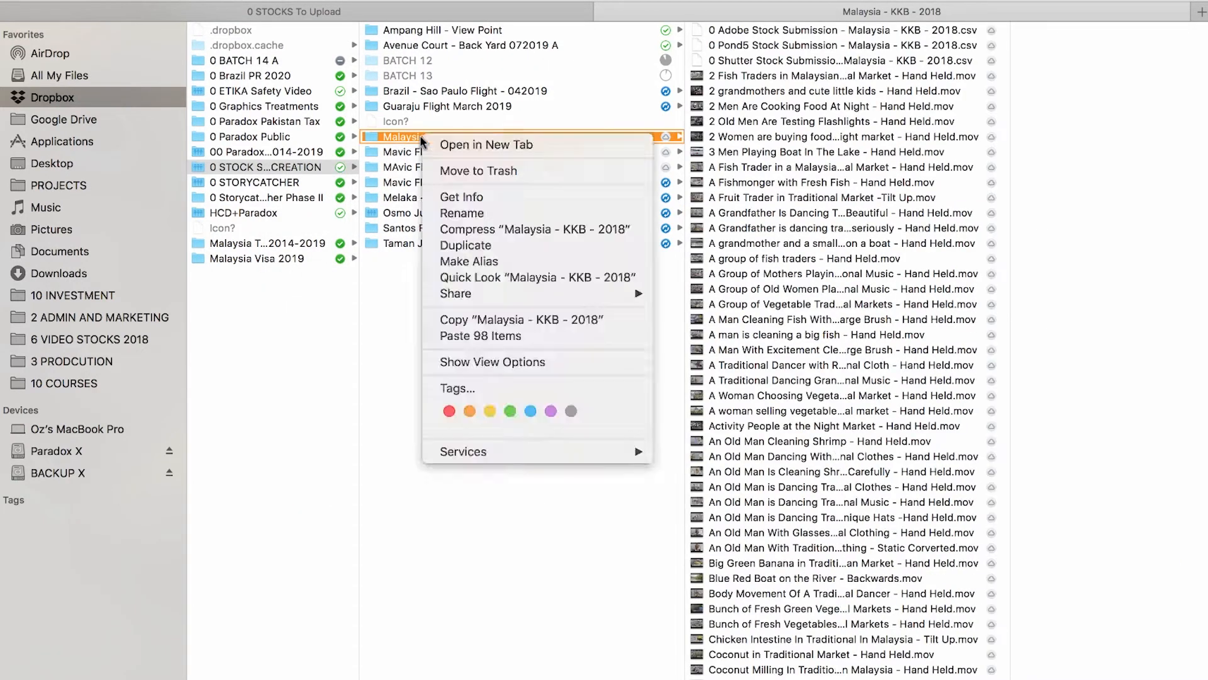
key("Escape")
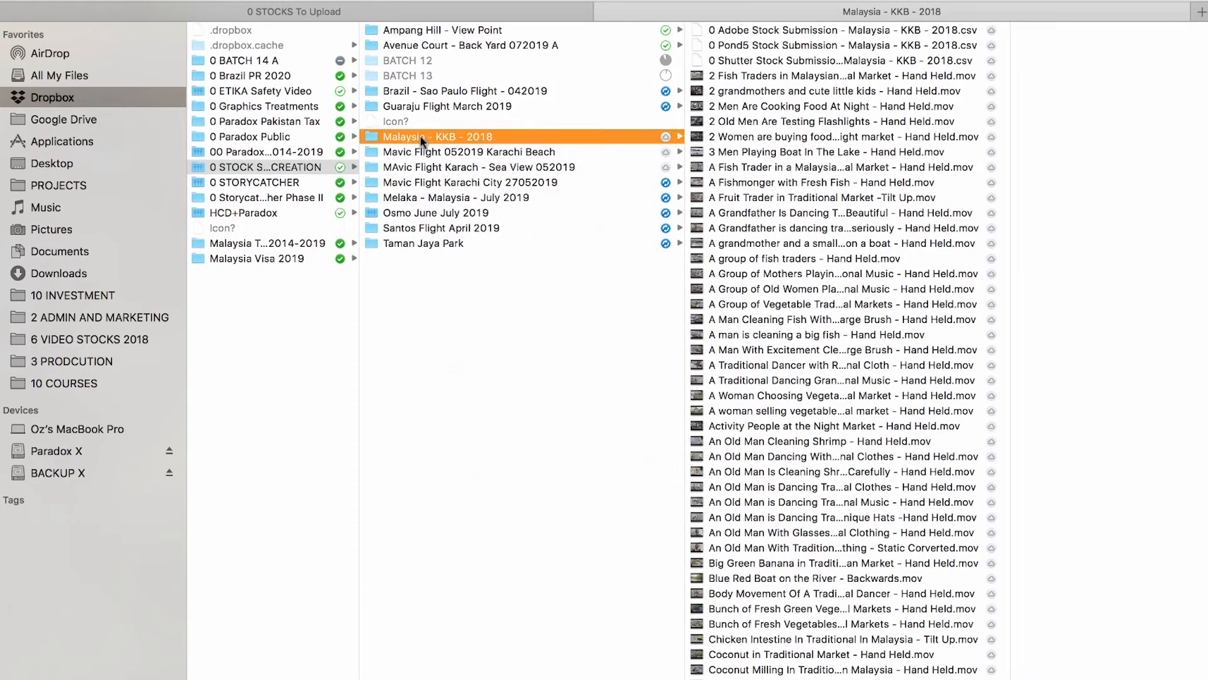
right_click(664, 138)
left_click(664, 137)
right_click(664, 138)
left_click(664, 138)
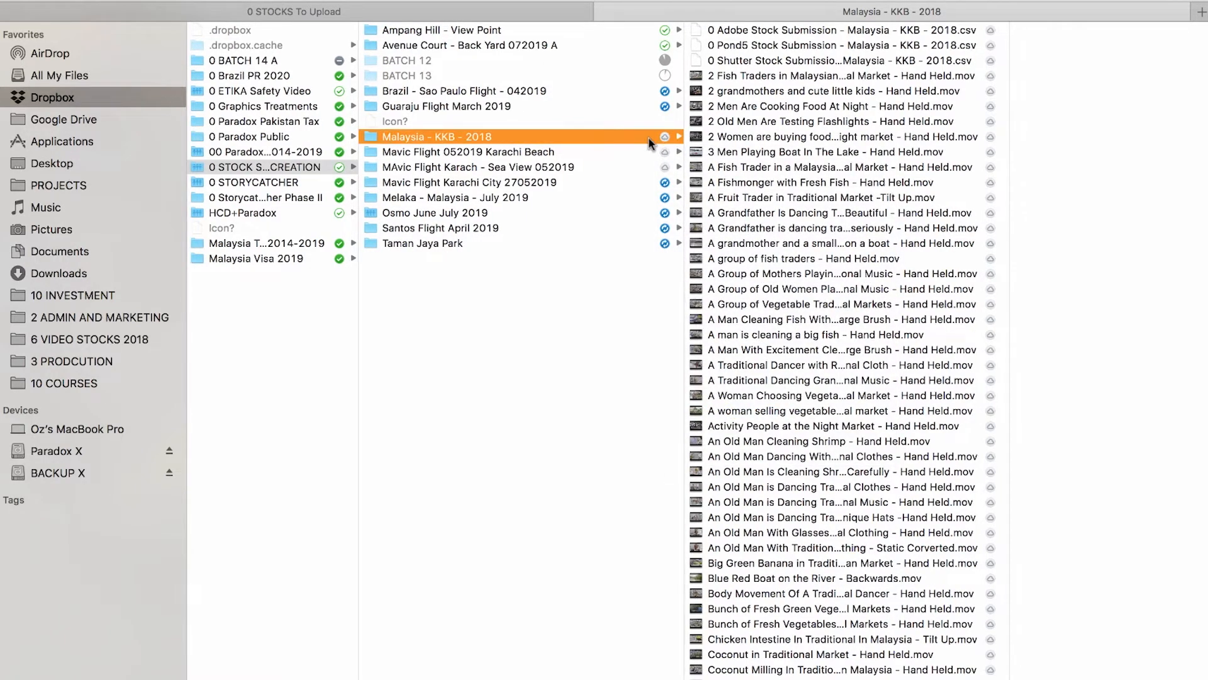
right_click(640, 139)
left_click(641, 139)
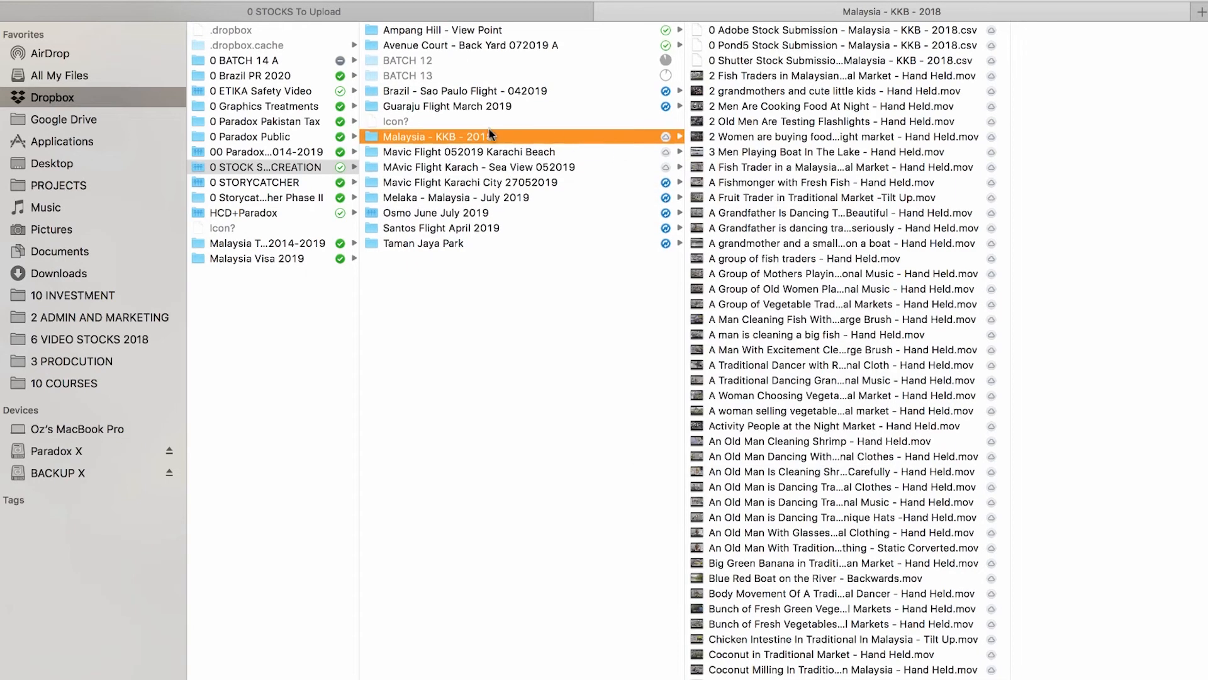
right_click(472, 139)
left_click(472, 139)
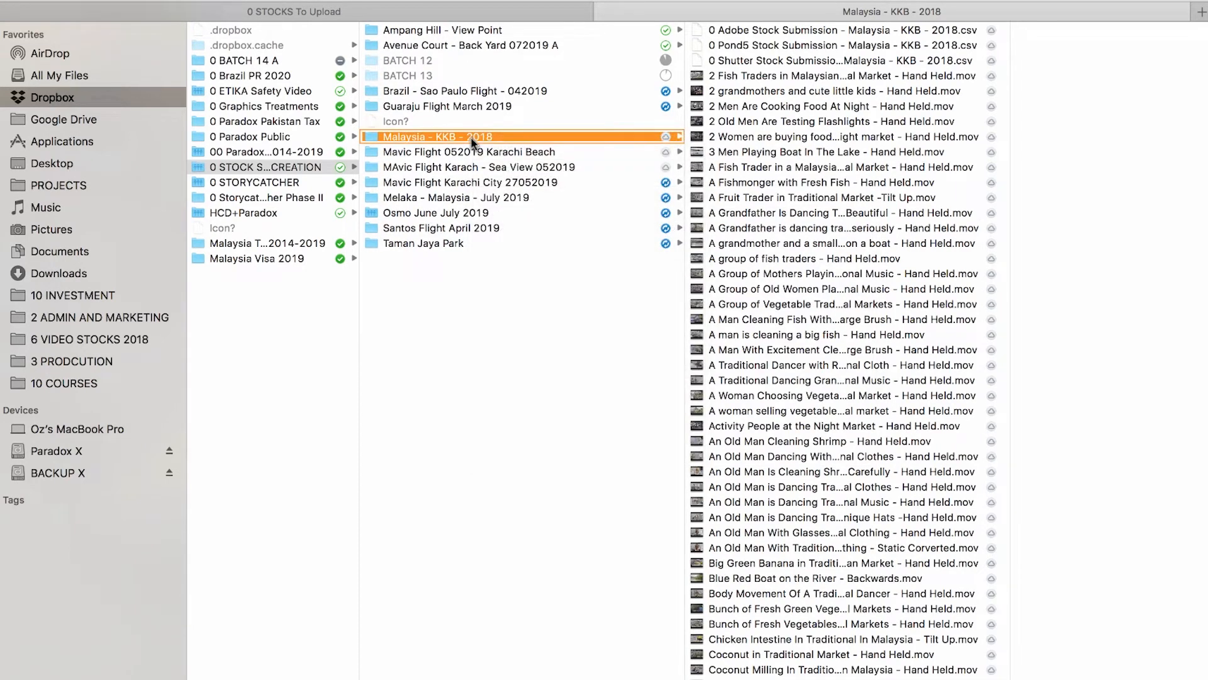
Look for Smart Sync options on the Santos Flight April 2019 folder, and show the contents of Ampang Hill - View Point again
left_click(446, 228)
right_click(430, 230)
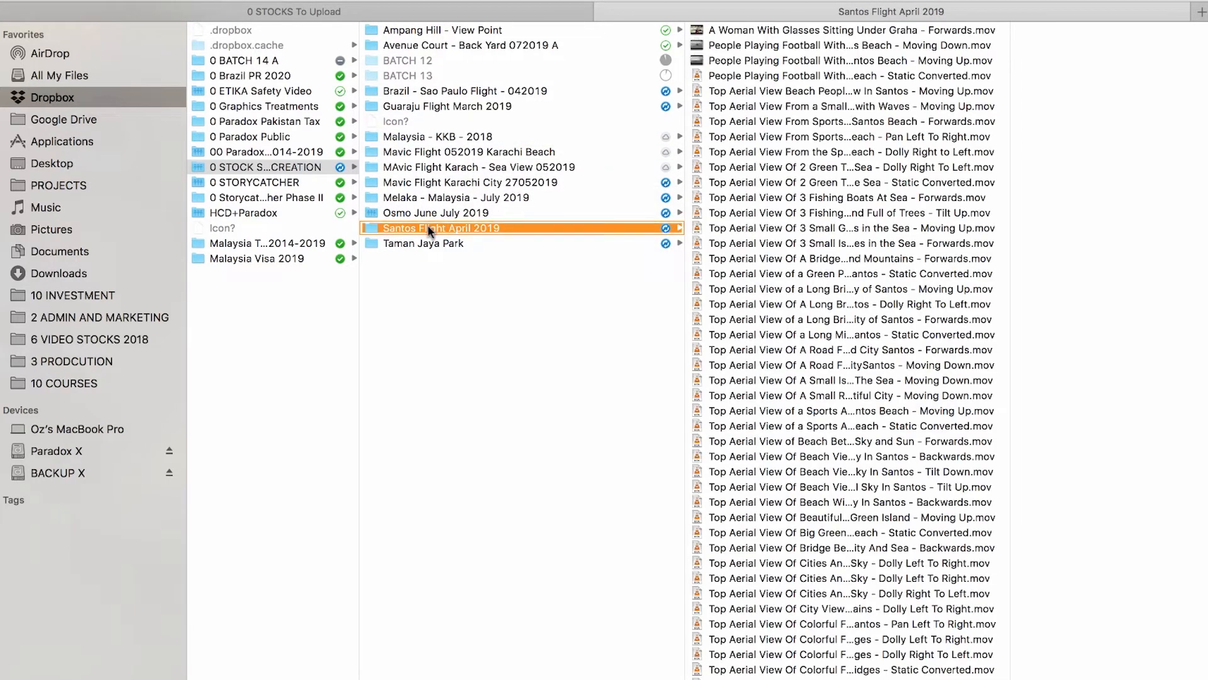
left_click(430, 231)
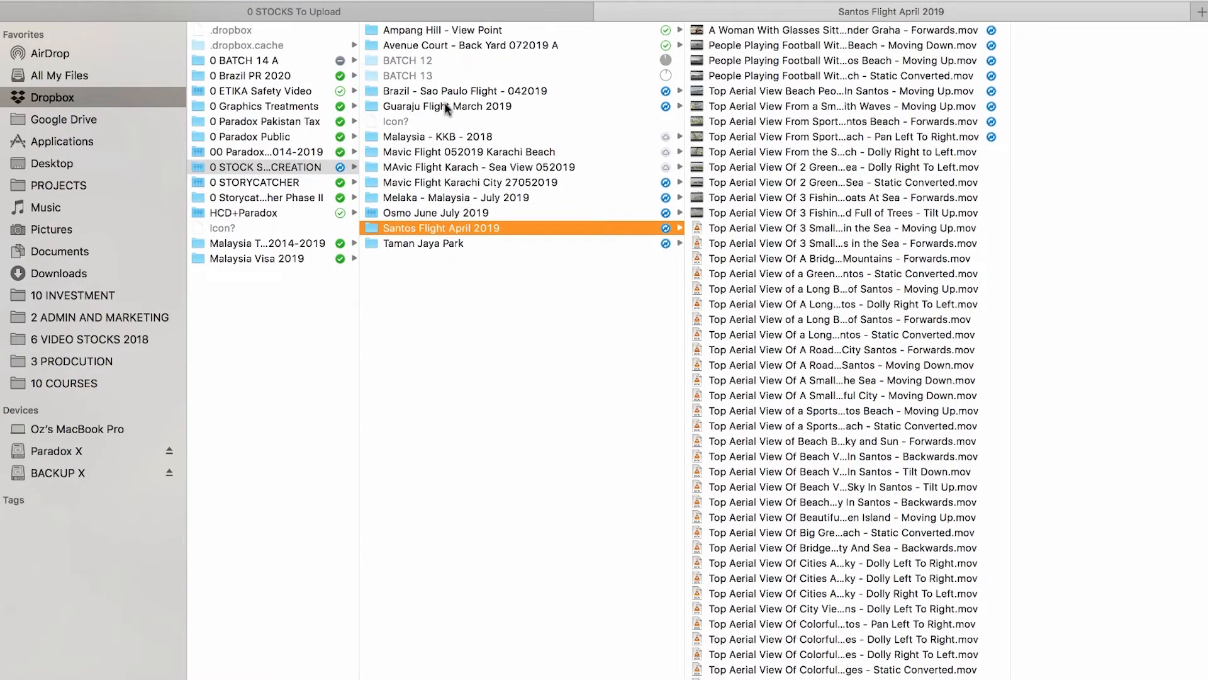
left_click(437, 31)
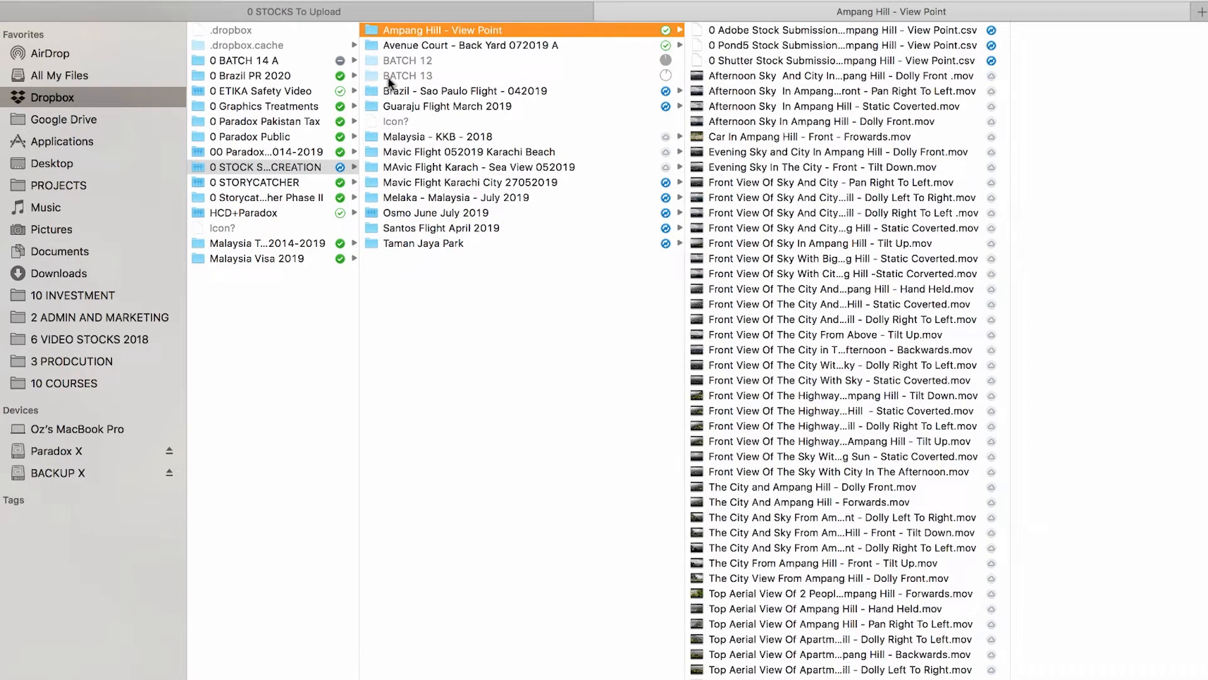
Look for Smart Sync options on the HCD+Paradox folder, and return to the 0 STOCK SHEET CREATION folder
left_click(265, 214)
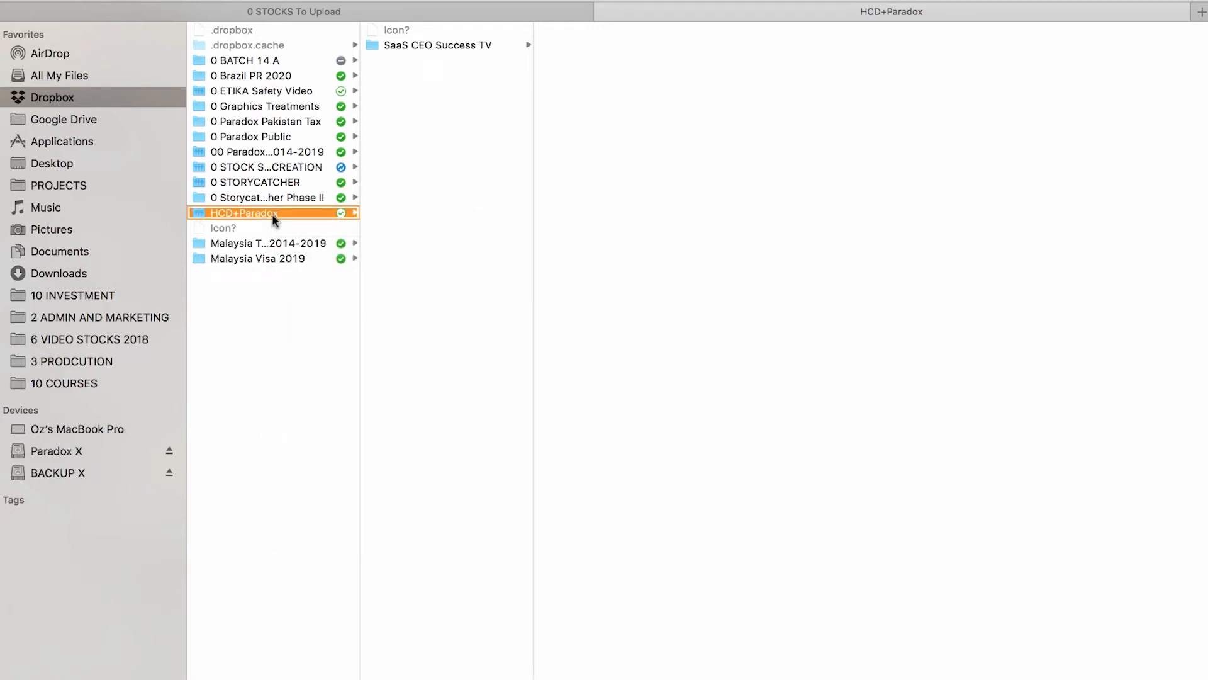
right_click(272, 217)
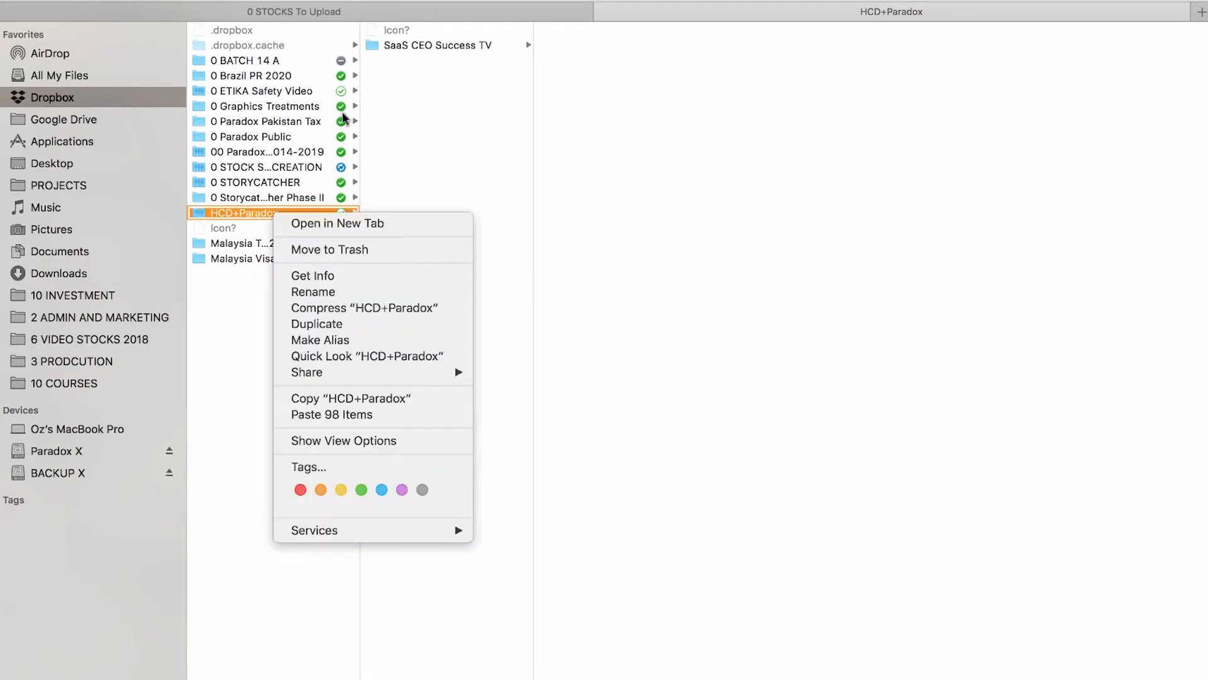
left_click(440, 125)
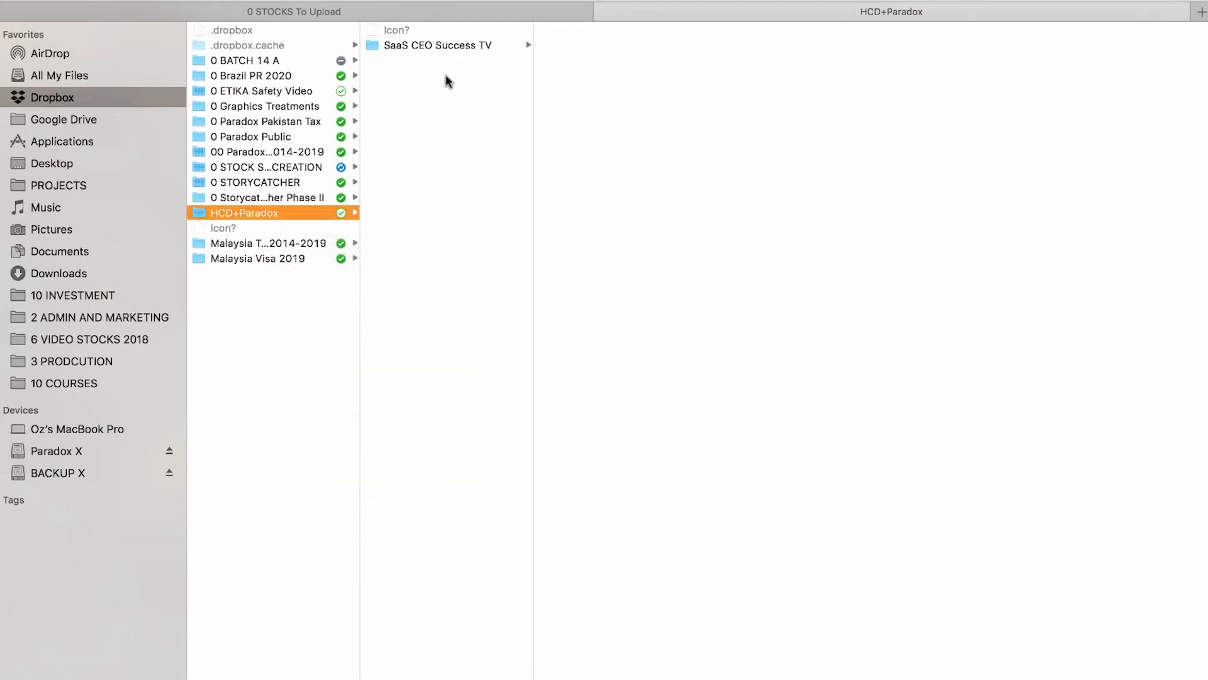
left_click(332, 171)
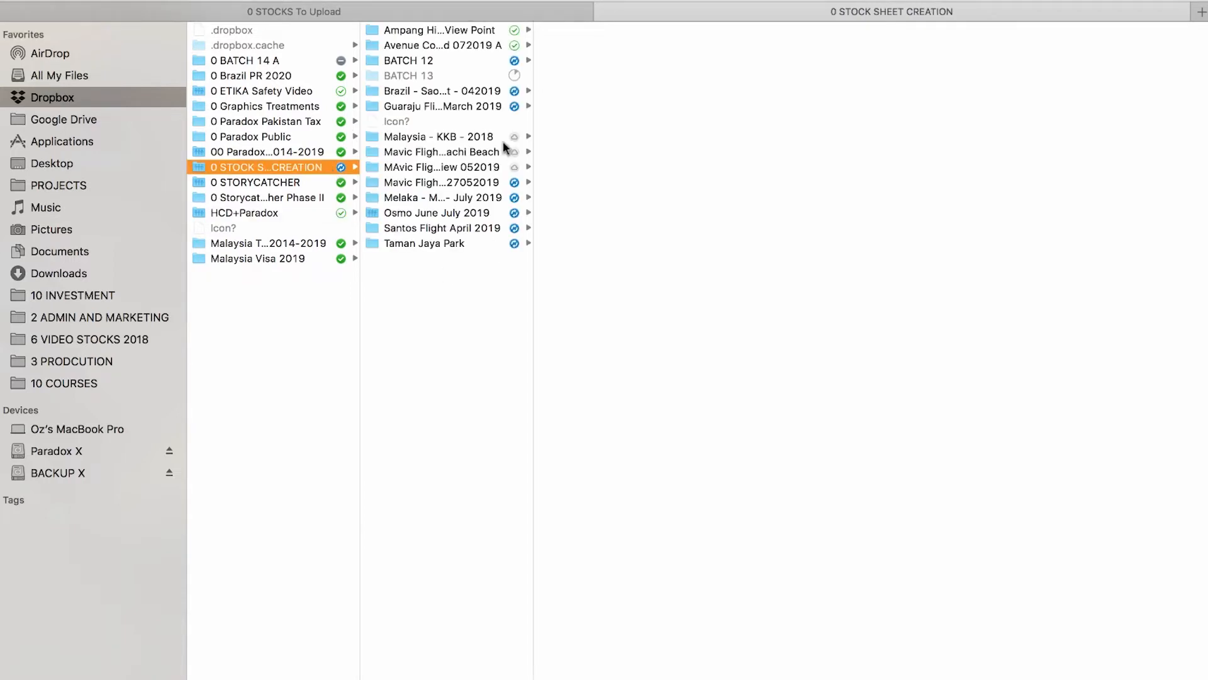